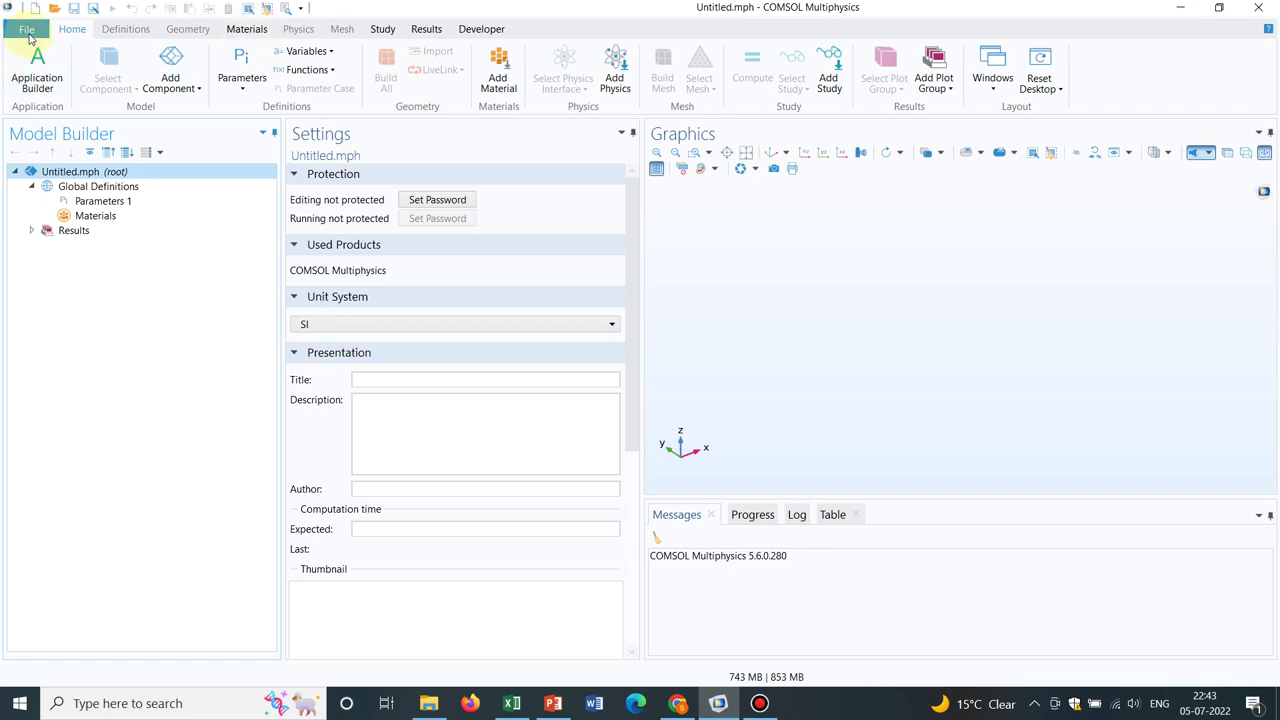
Start a new blank 2D model with no physics or study, discarding Untitled.mph without saving
{"action": "left_click", "coordinate": [29, 29]}
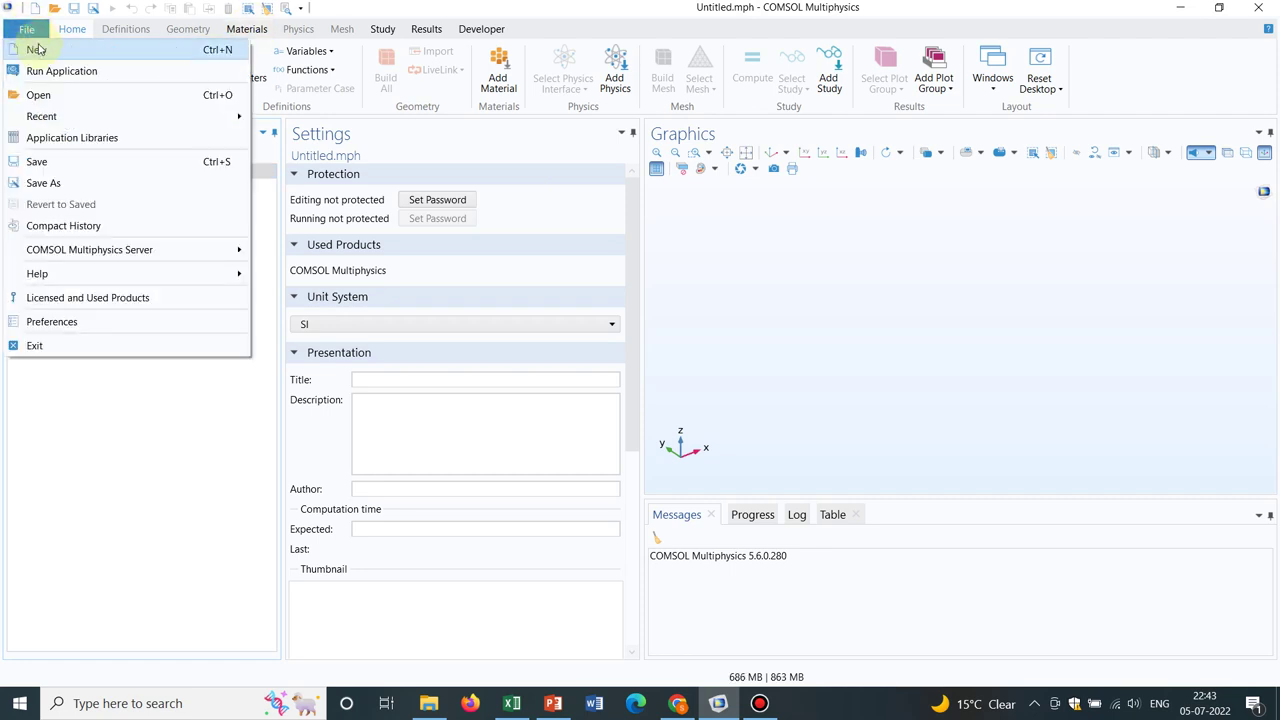
{"action": "left_click", "coordinate": [38, 49]}
{"action": "left_click", "coordinate": [59, 108]}
{"action": "left_click", "coordinate": [190, 124]}
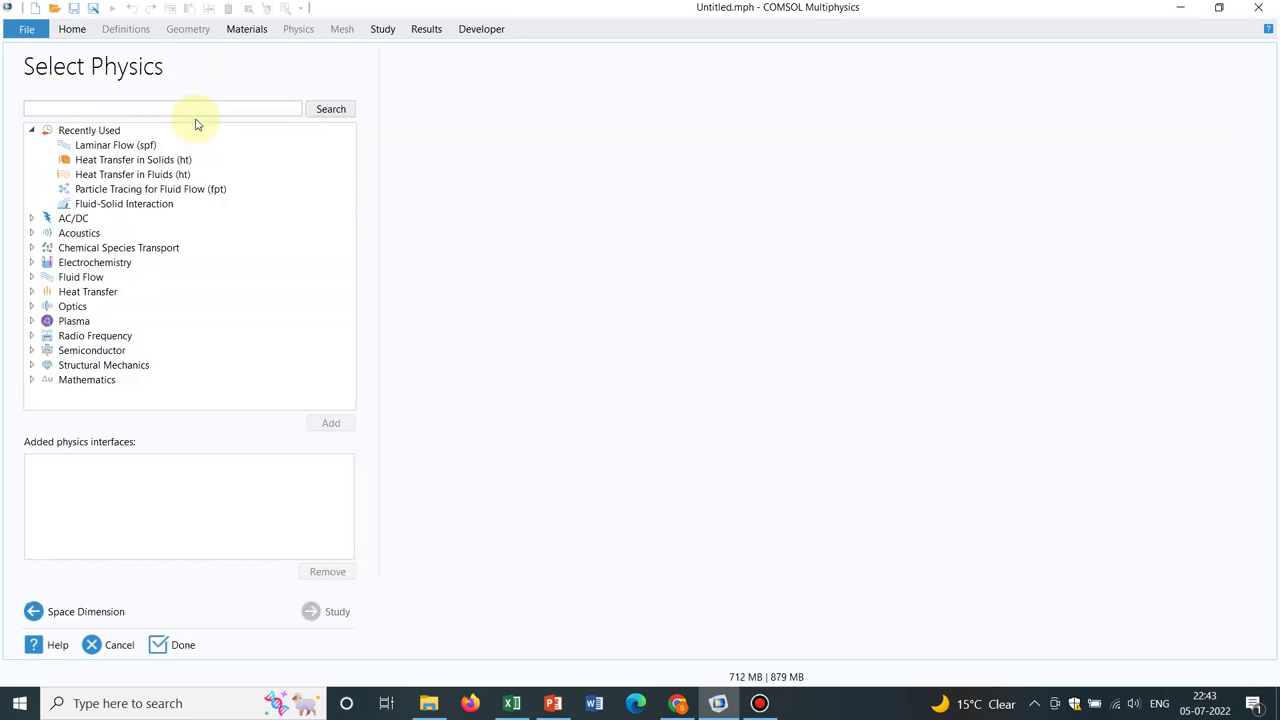
{"action": "left_click", "coordinate": [180, 644]}
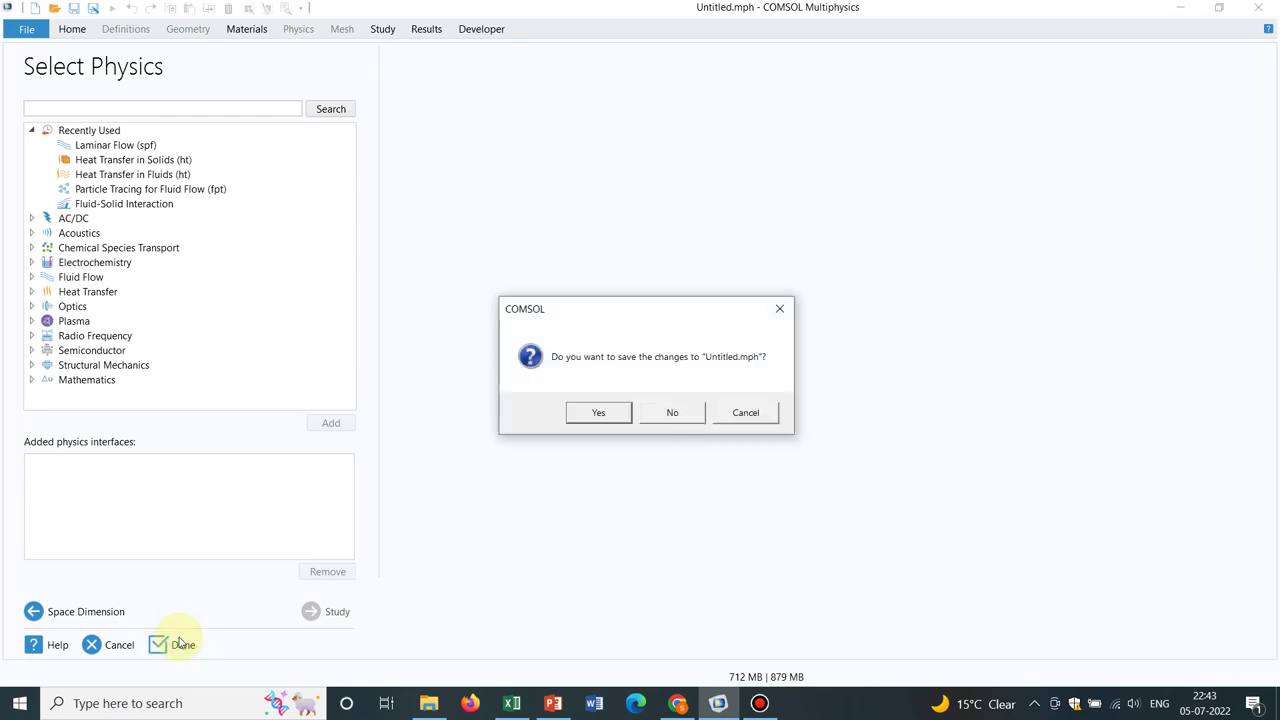
{"action": "left_click", "coordinate": [672, 414]}
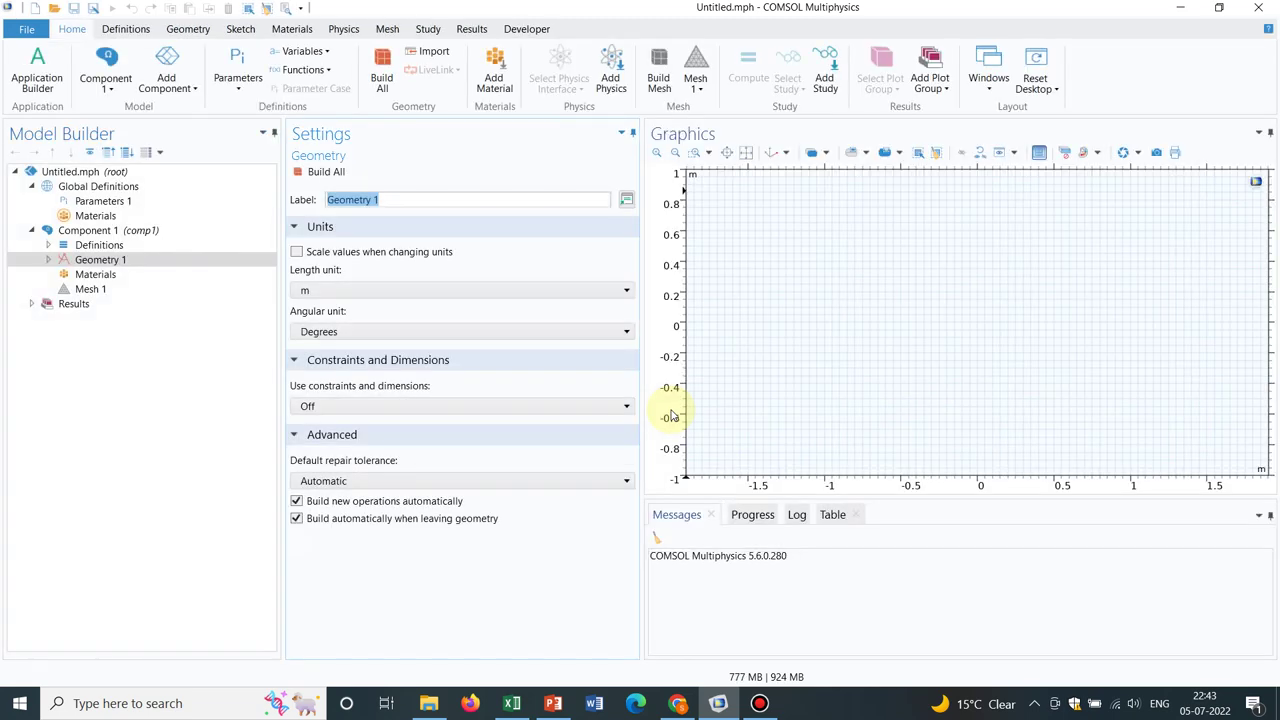
{"action": "left_click", "coordinate": [47, 245]}
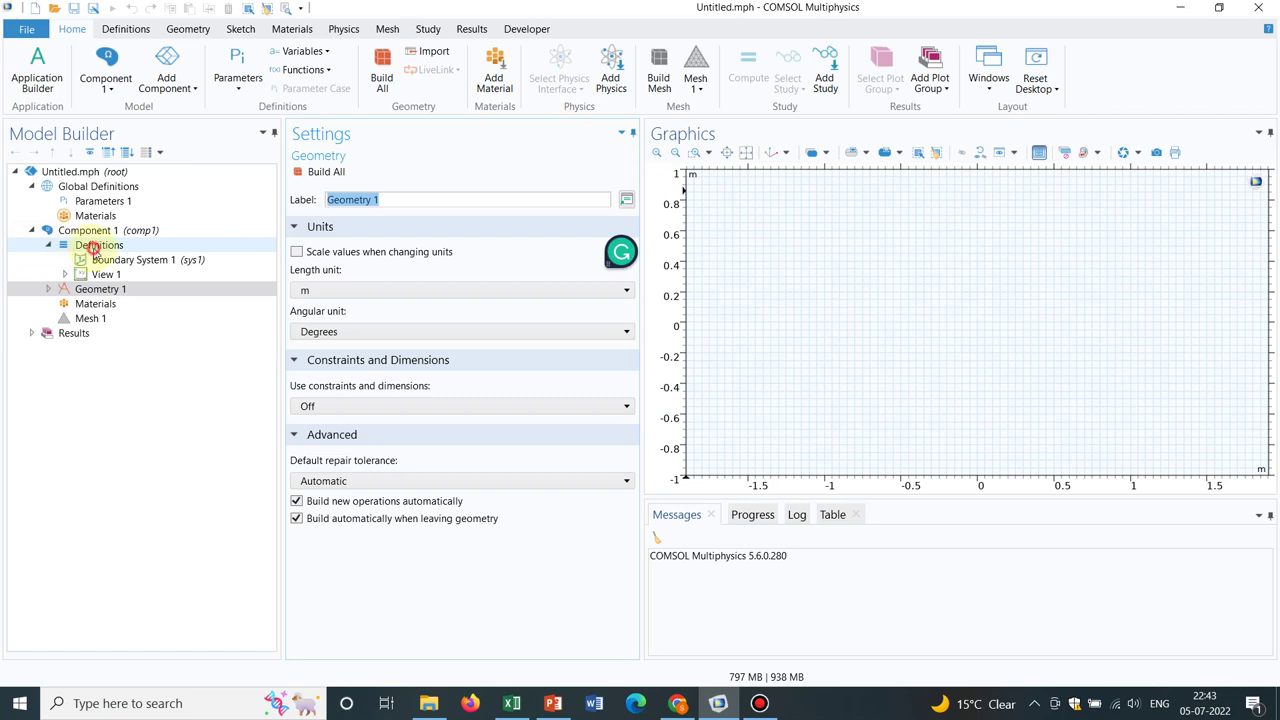
Add Interpolation 1 under Component 1 Definitions and set its data source to File
{"action": "left_click", "coordinate": [93, 247]}
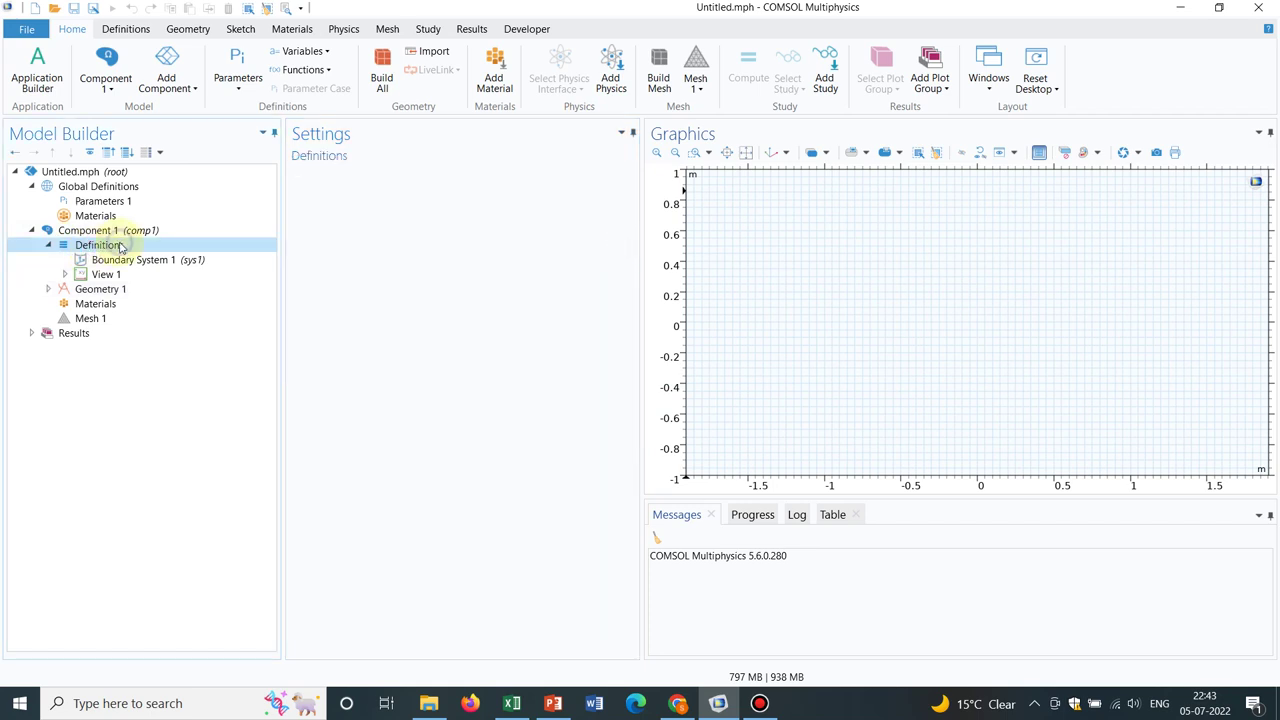
{"action": "right_click", "coordinate": [120, 246]}
{"action": "mouse_move", "coordinate": [253, 276]}
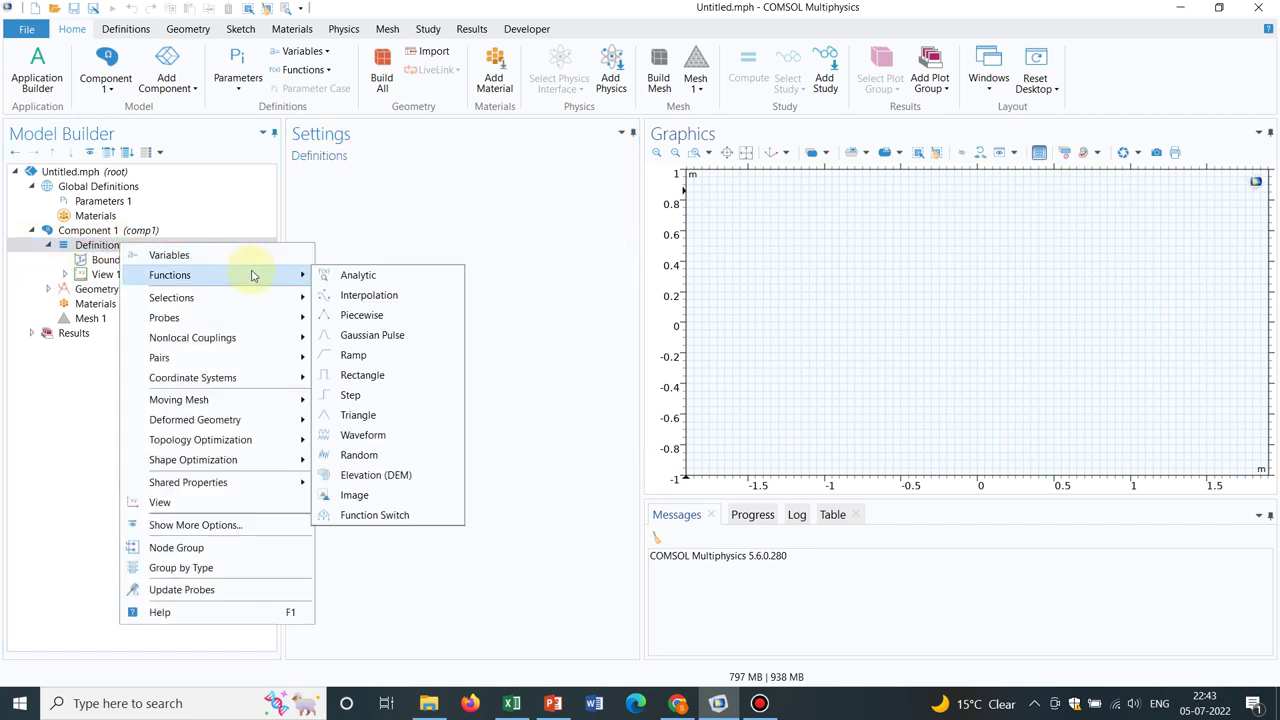
{"action": "left_click", "coordinate": [365, 296]}
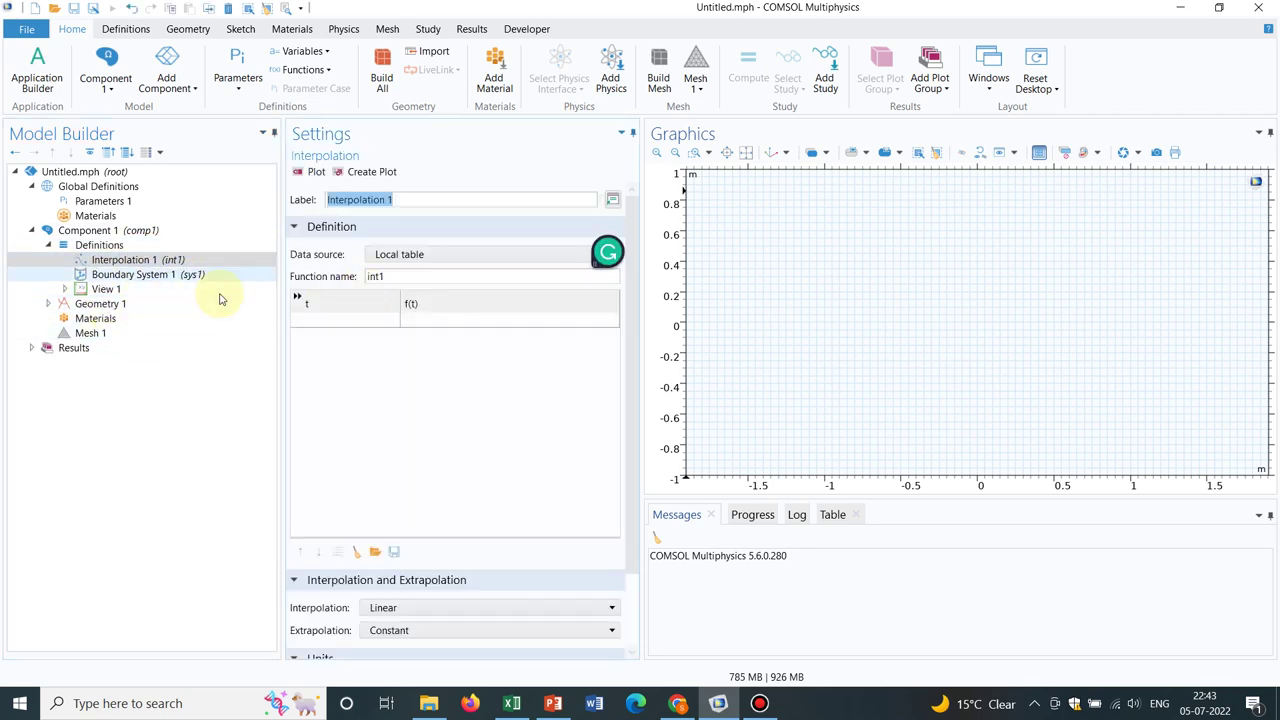
{"action": "left_click", "coordinate": [452, 256]}
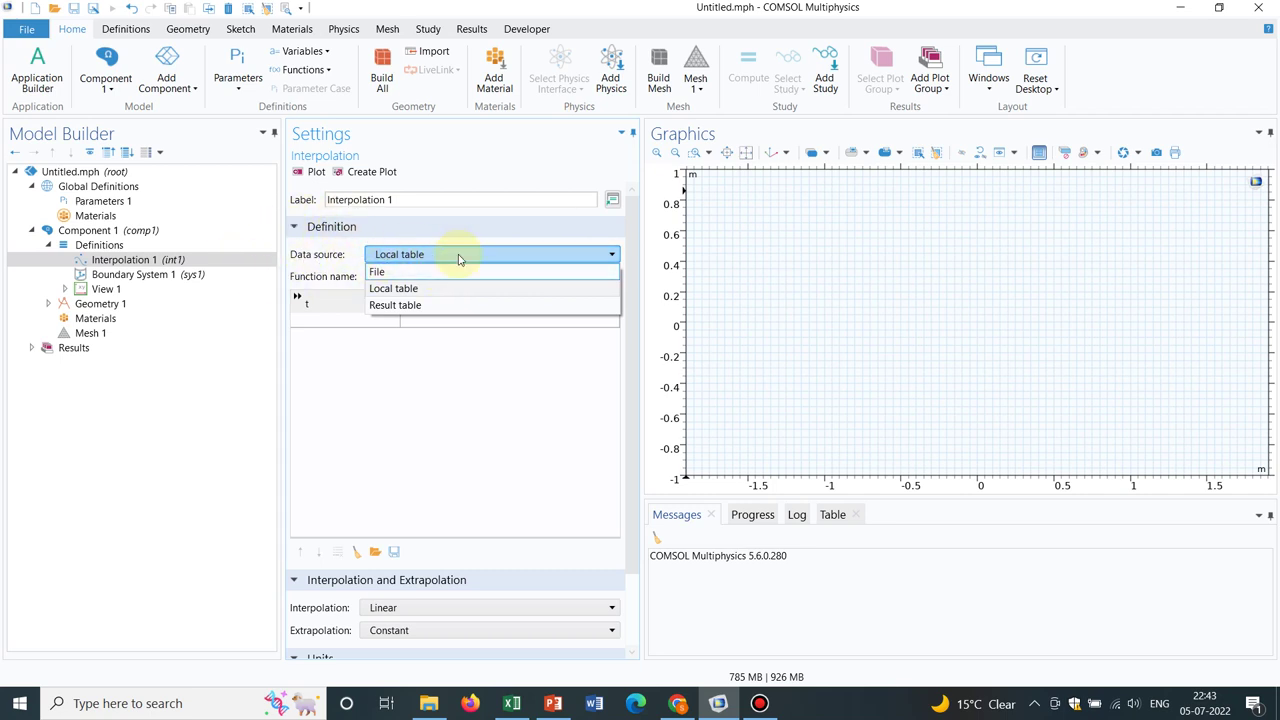
{"action": "left_click", "coordinate": [407, 272]}
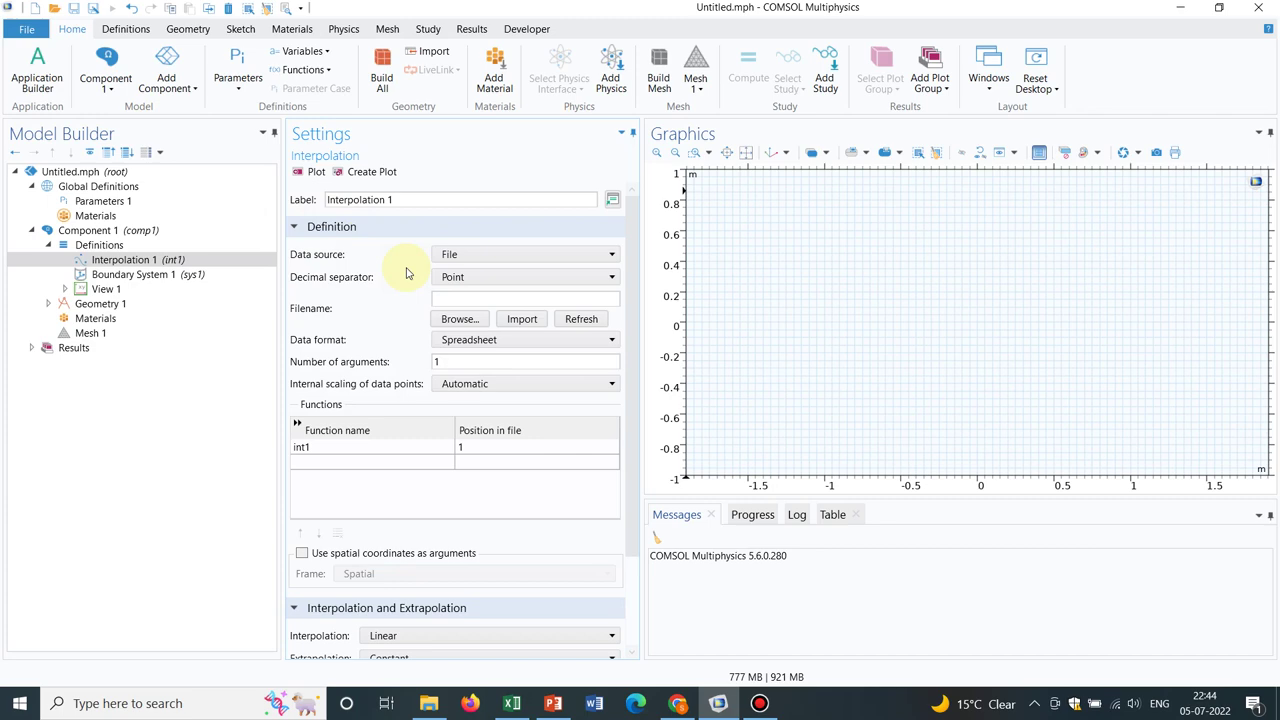
Load the Desktop file '2D Data' as Interpolation 1's data
{"action": "left_click", "coordinate": [460, 320]}
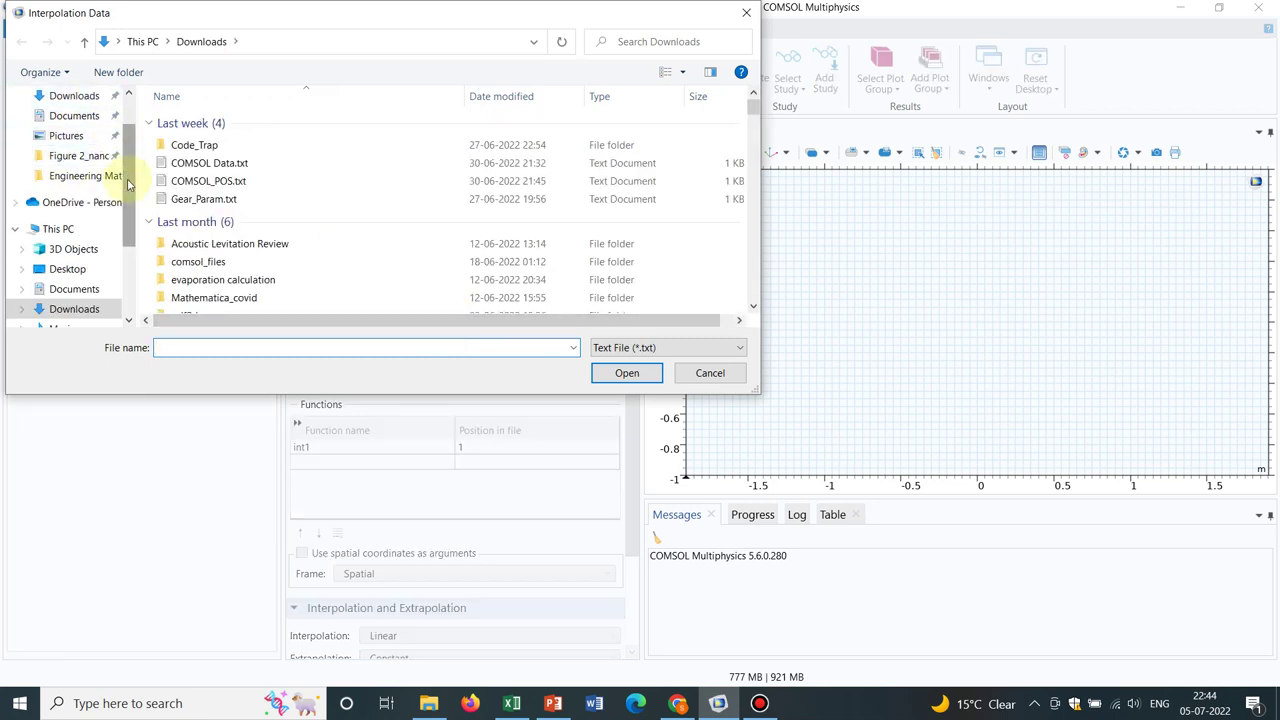
{"action": "scroll", "coordinate": [120, 175], "scroll_direction": "up", "scroll_amount": 2}
{"action": "left_click", "coordinate": [80, 130]}
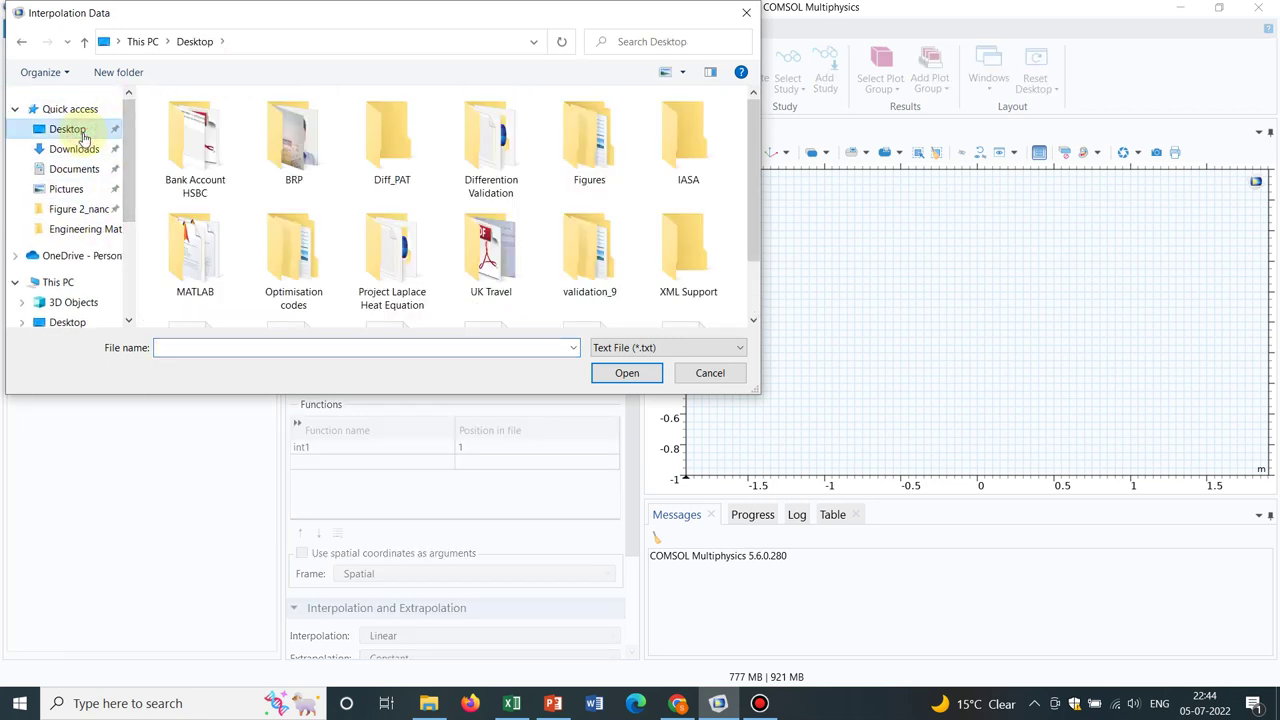
{"action": "left_click_drag", "start_coordinate": [754, 123], "coordinate": [755, 250]}
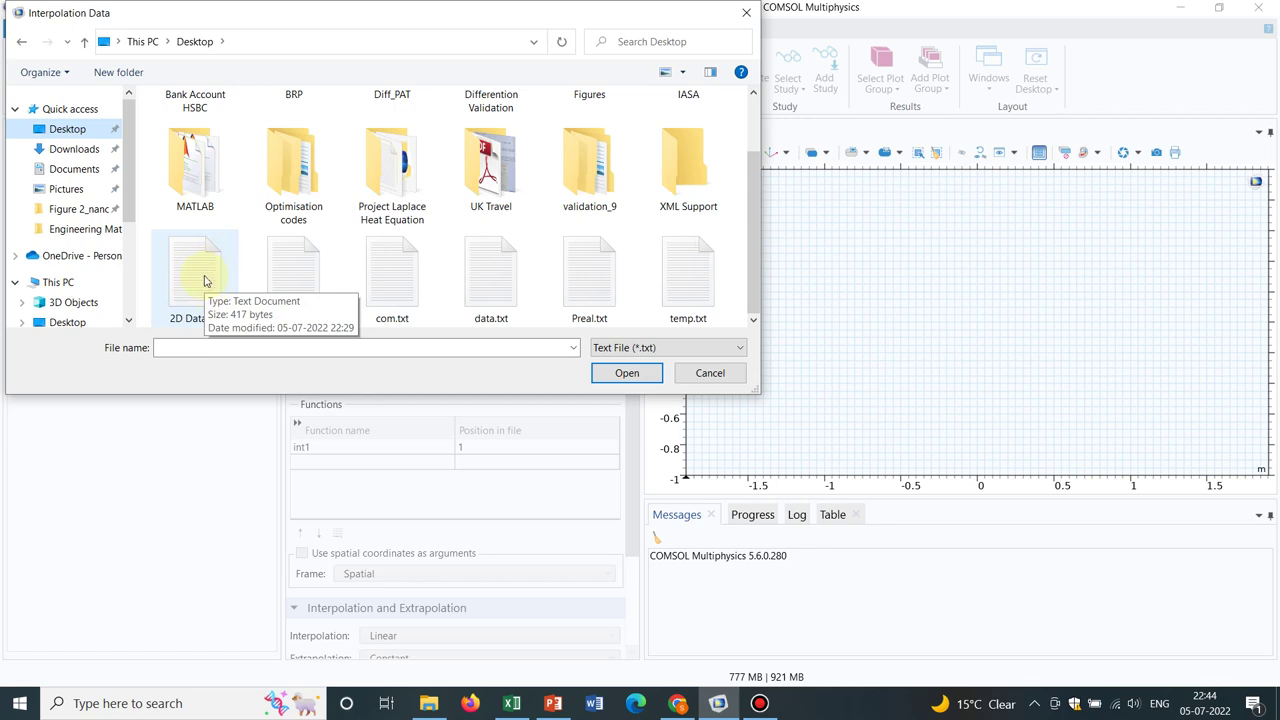
{"action": "double_click", "coordinate": [204, 280]}
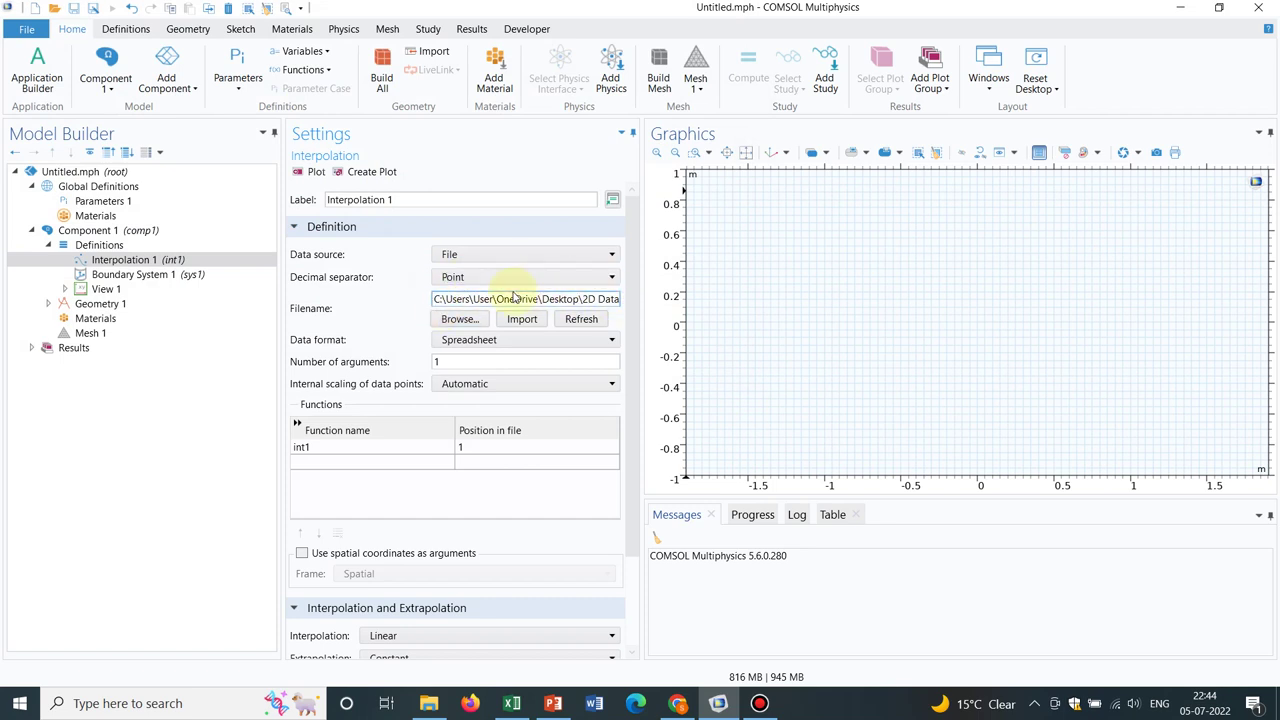
Set int1's argument unit to x and function unit to f(x), then replot the ramp
{"action": "left_click", "coordinate": [316, 172]}
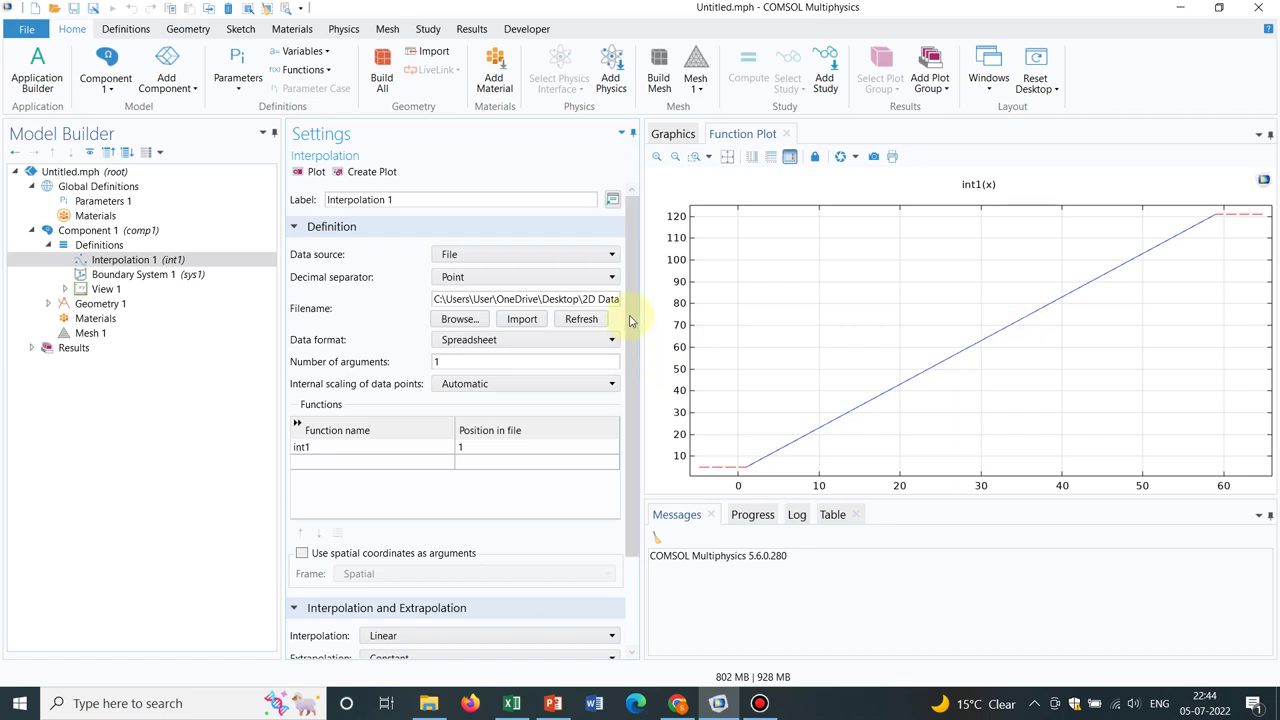
{"action": "left_click_drag", "start_coordinate": [630, 320], "coordinate": [624, 502]}
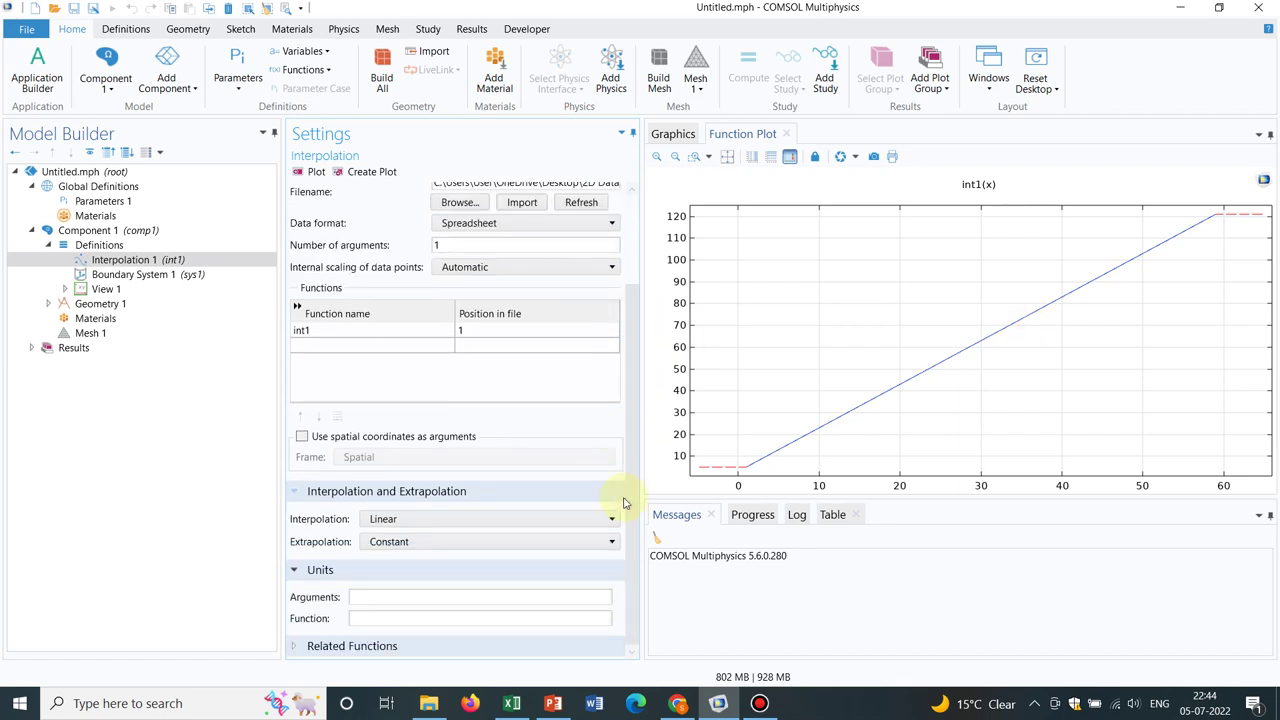
{"action": "left_click", "coordinate": [415, 595]}
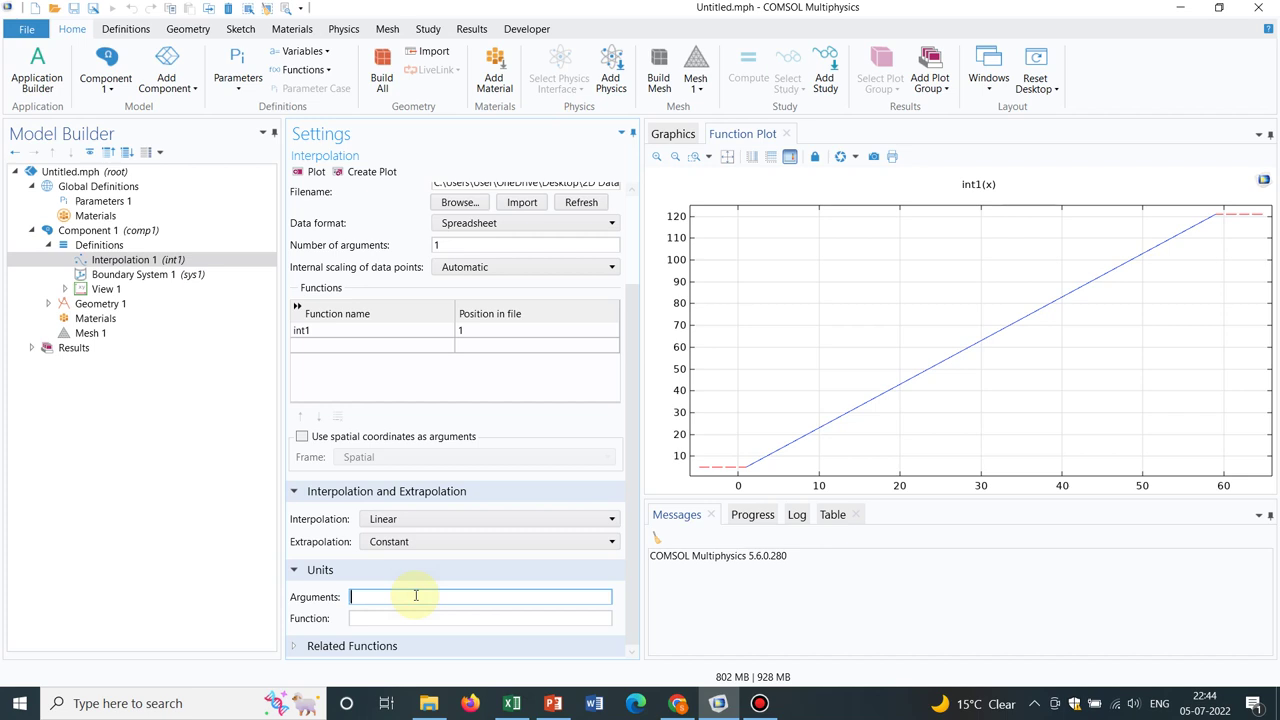
{"action": "type", "text": "x"}
{"action": "key", "text": "Tab"}
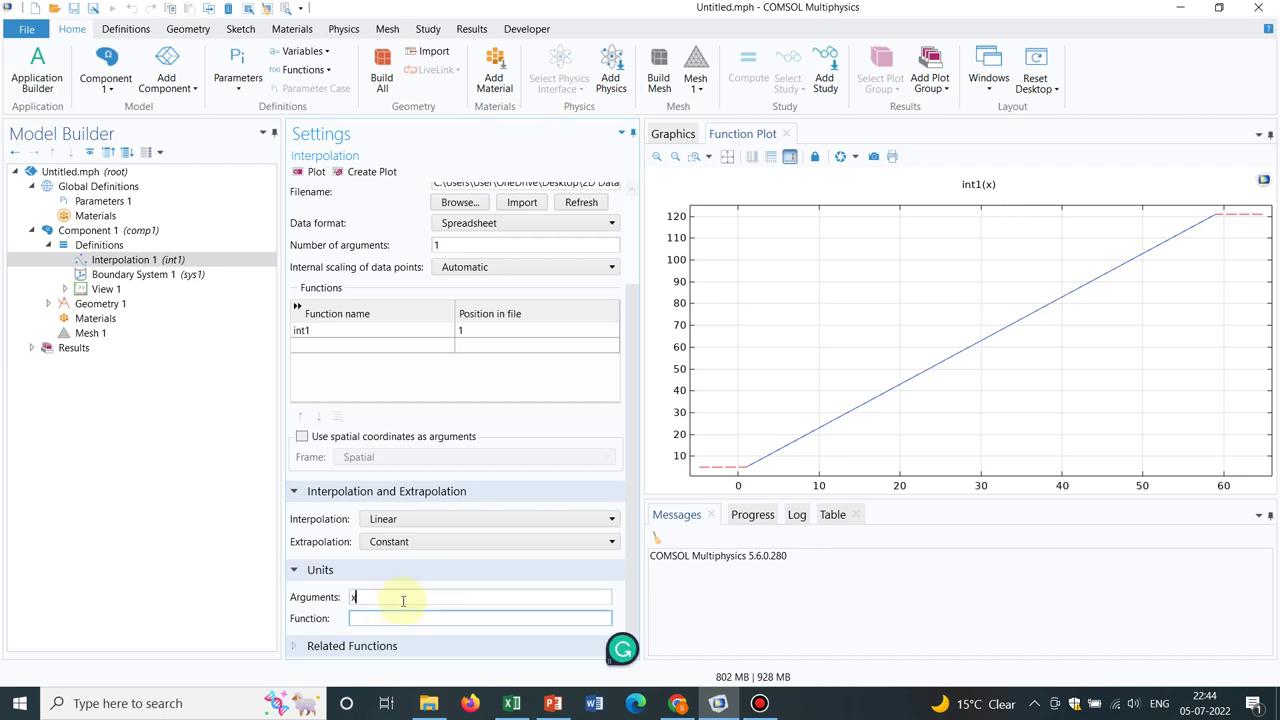
{"action": "type", "text": "f"}
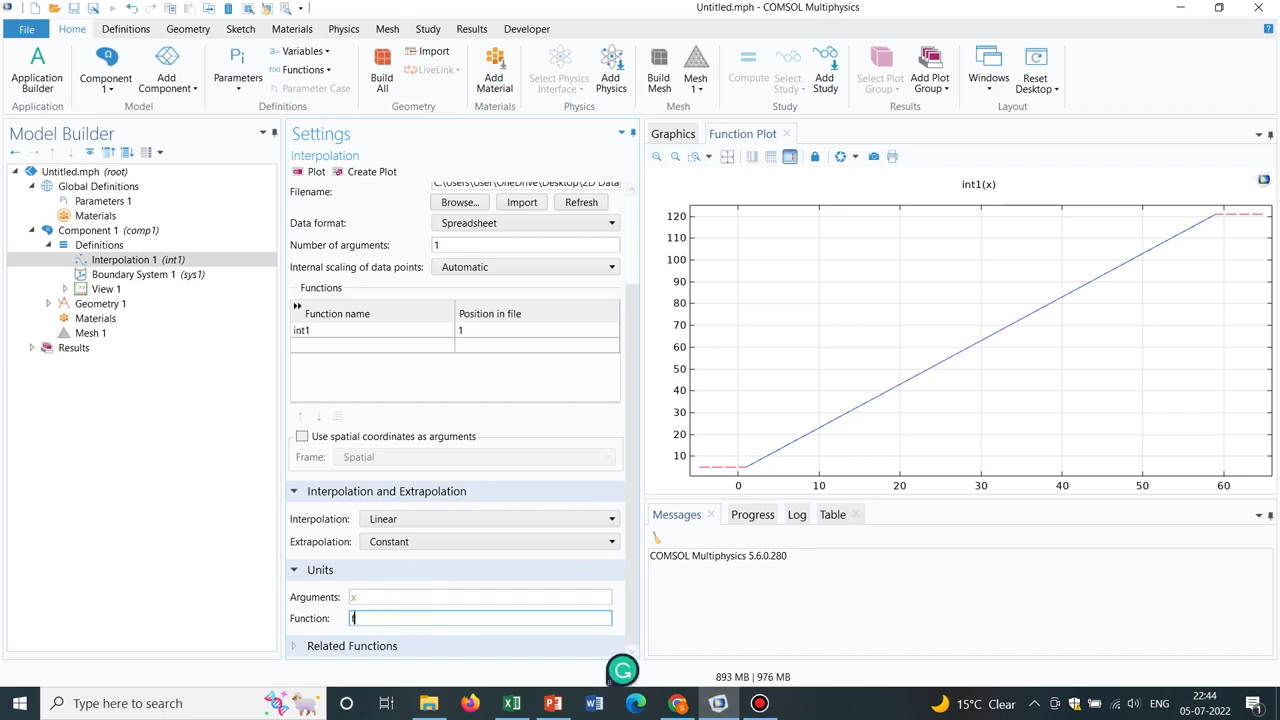
{"action": "type", "text": "(x)"}
{"action": "left_click", "coordinate": [336, 301]}
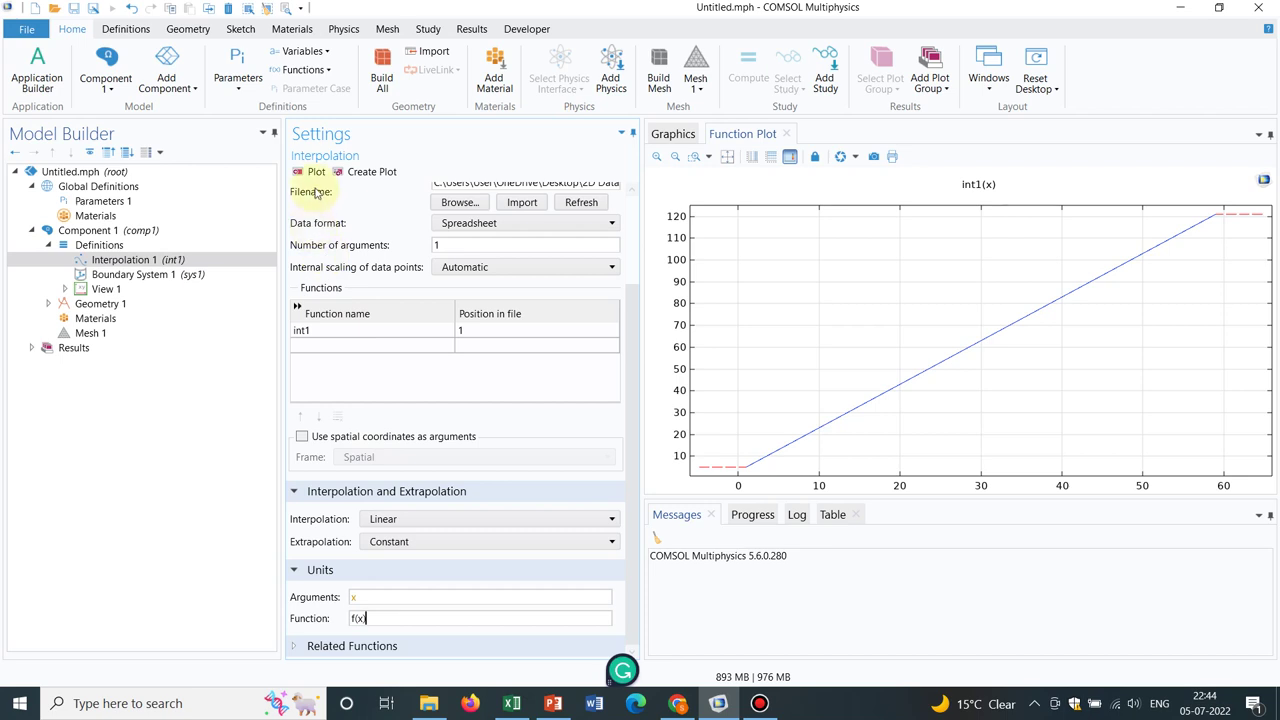
{"action": "left_click", "coordinate": [373, 597]}
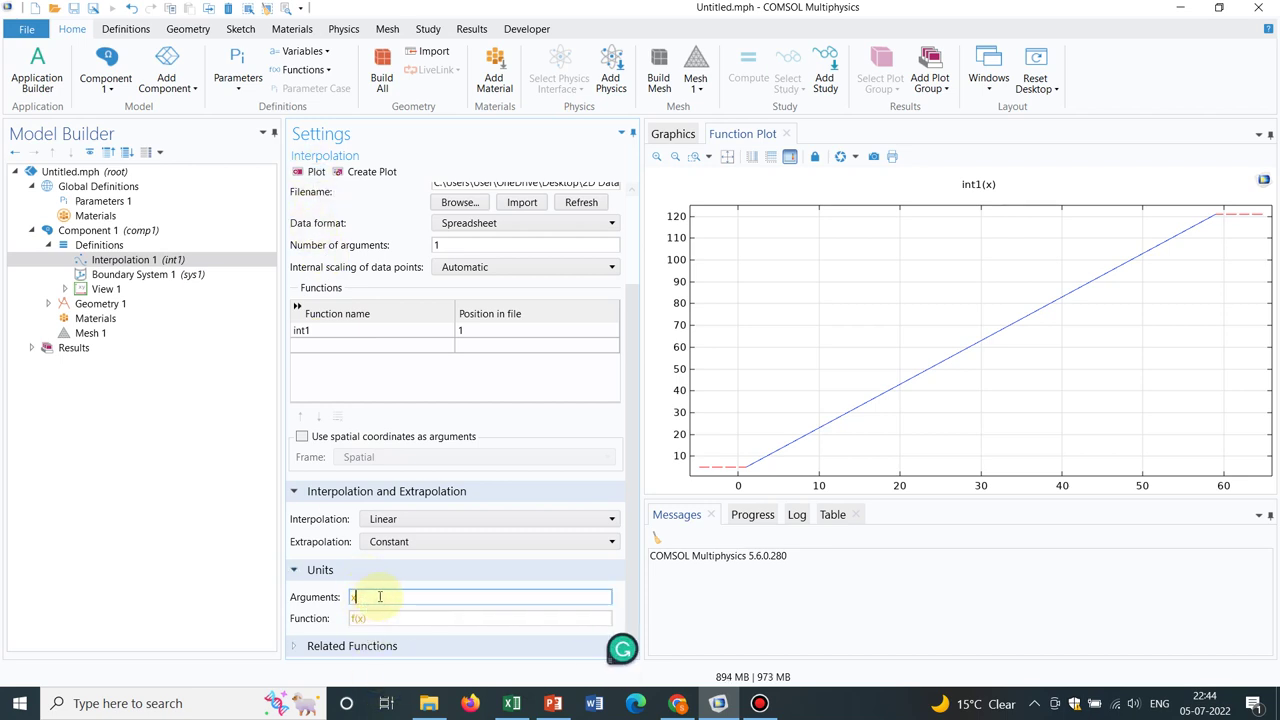
{"action": "left_click", "coordinate": [313, 173]}
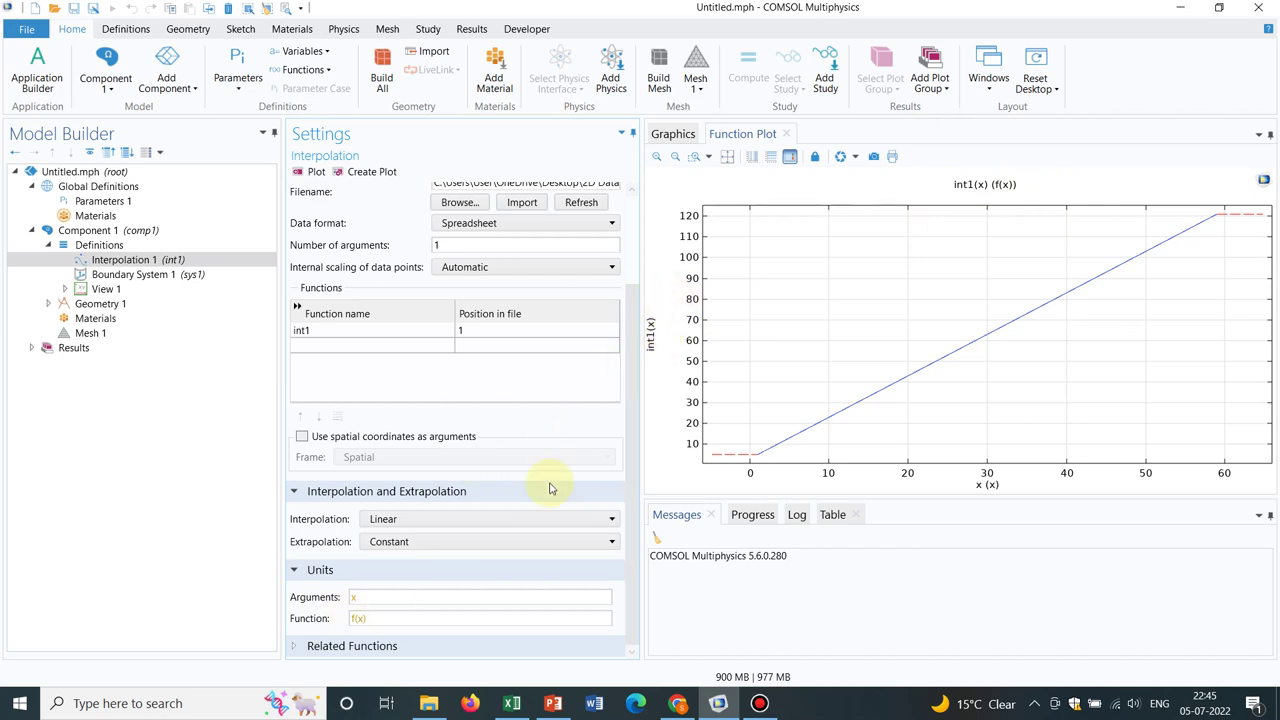
Change int1's units to m for the argument and m/s for the function, then replot
{"action": "left_click", "coordinate": [378, 598]}
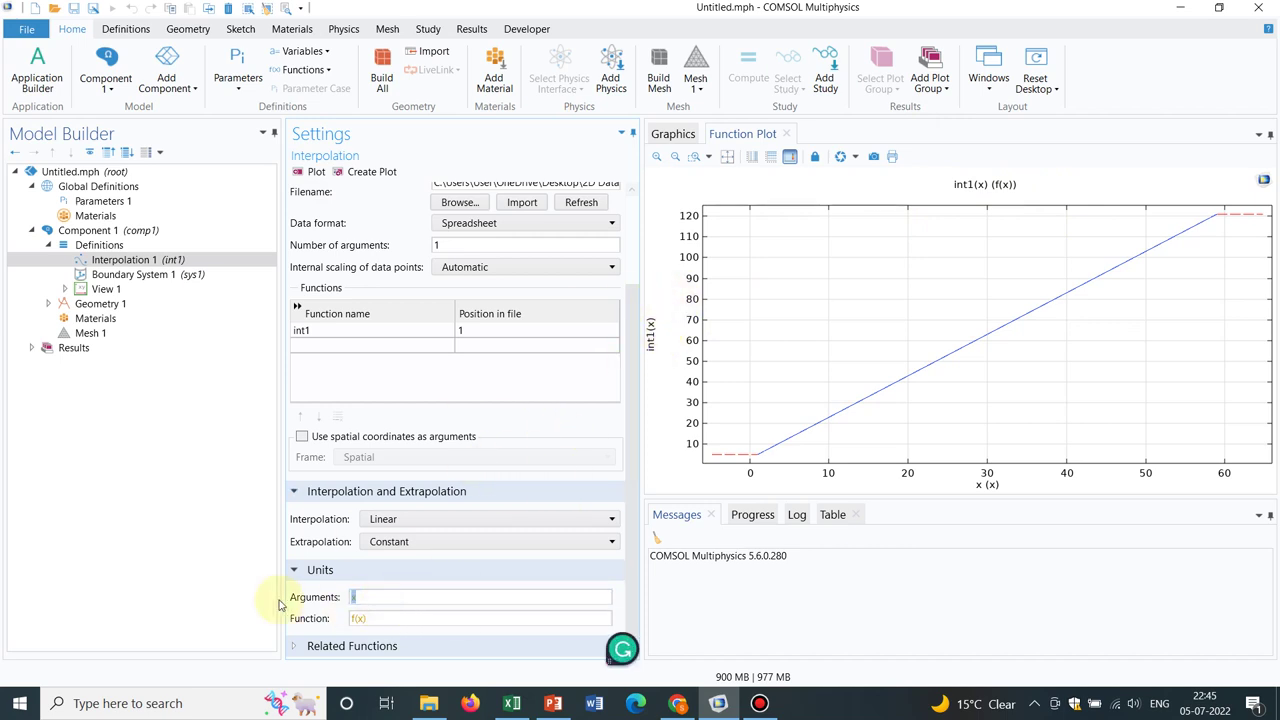
{"action": "type", "text": "m"}
{"action": "left_click", "coordinate": [384, 619]}
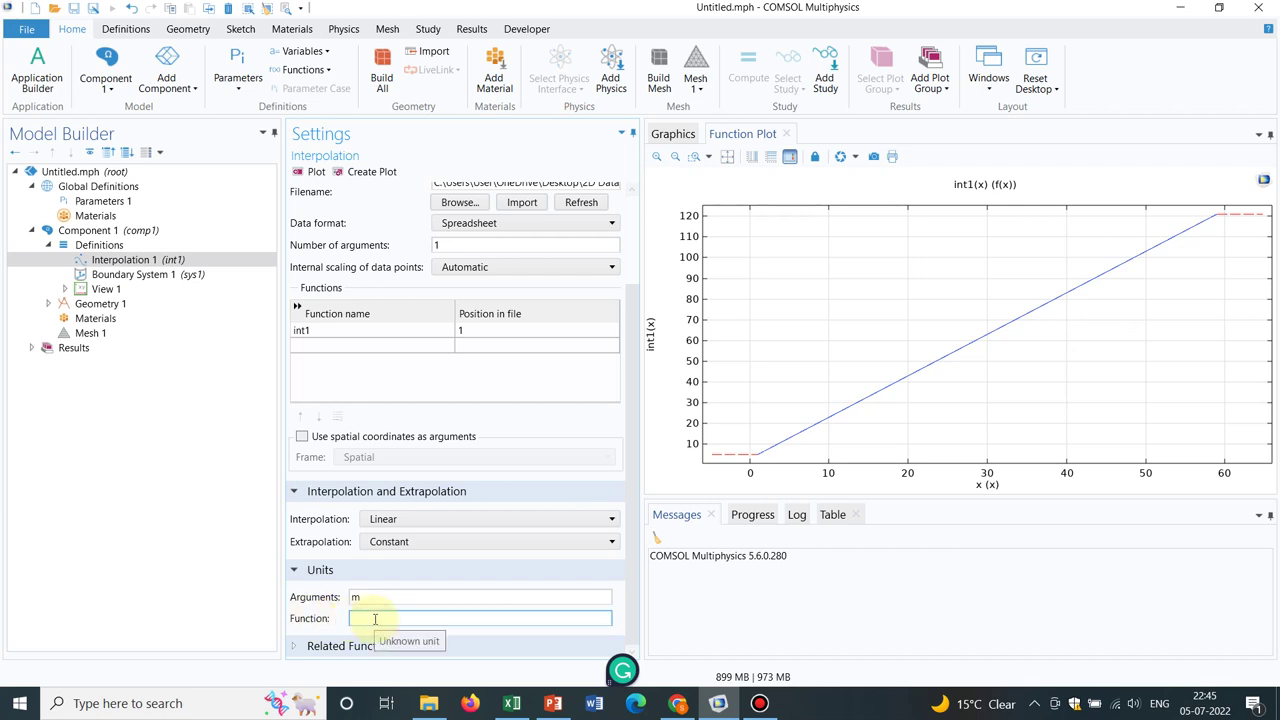
{"action": "type", "text": "m/s"}
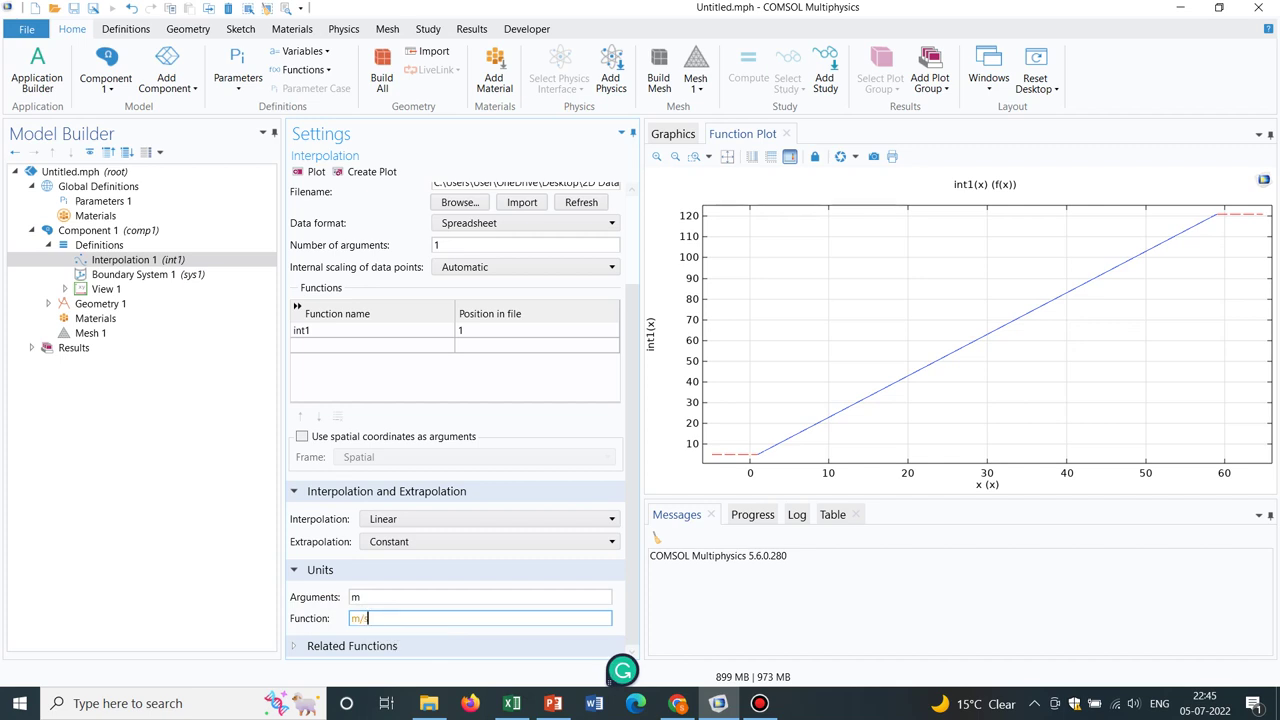
{"action": "left_click", "coordinate": [316, 172]}
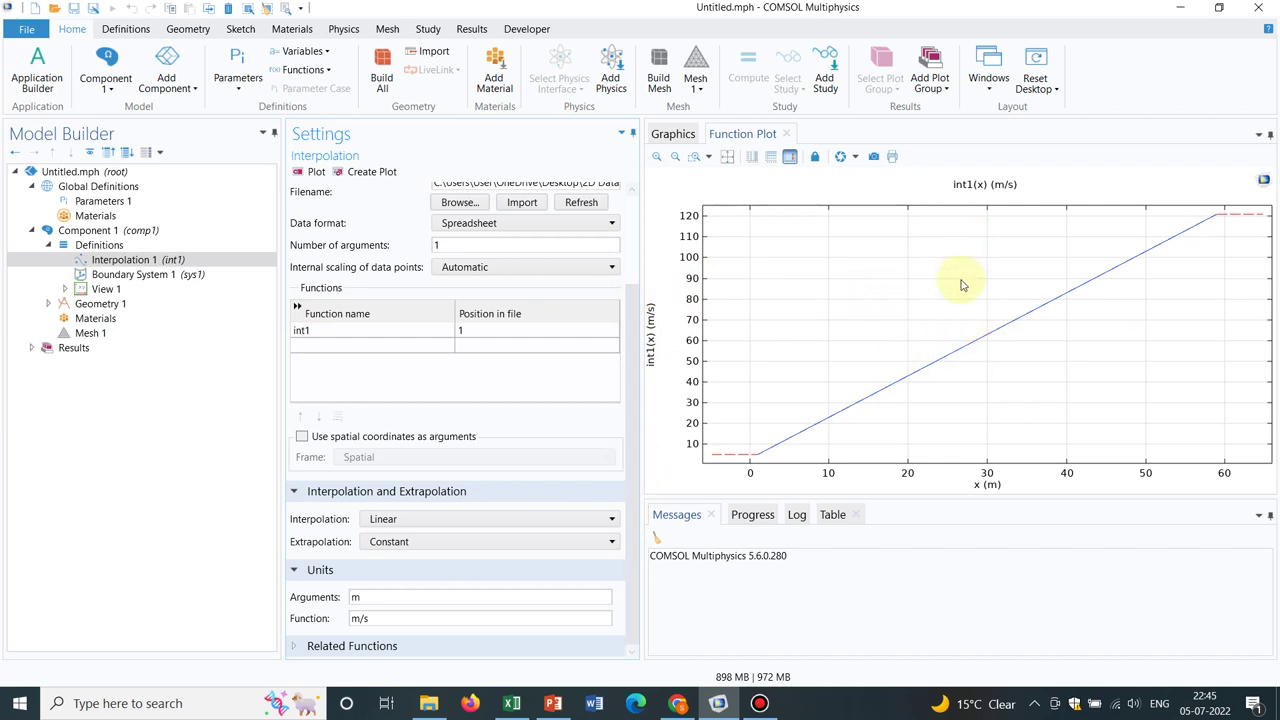
{"action": "left_click", "coordinate": [636, 386]}
{"action": "left_click", "coordinate": [636, 264]}
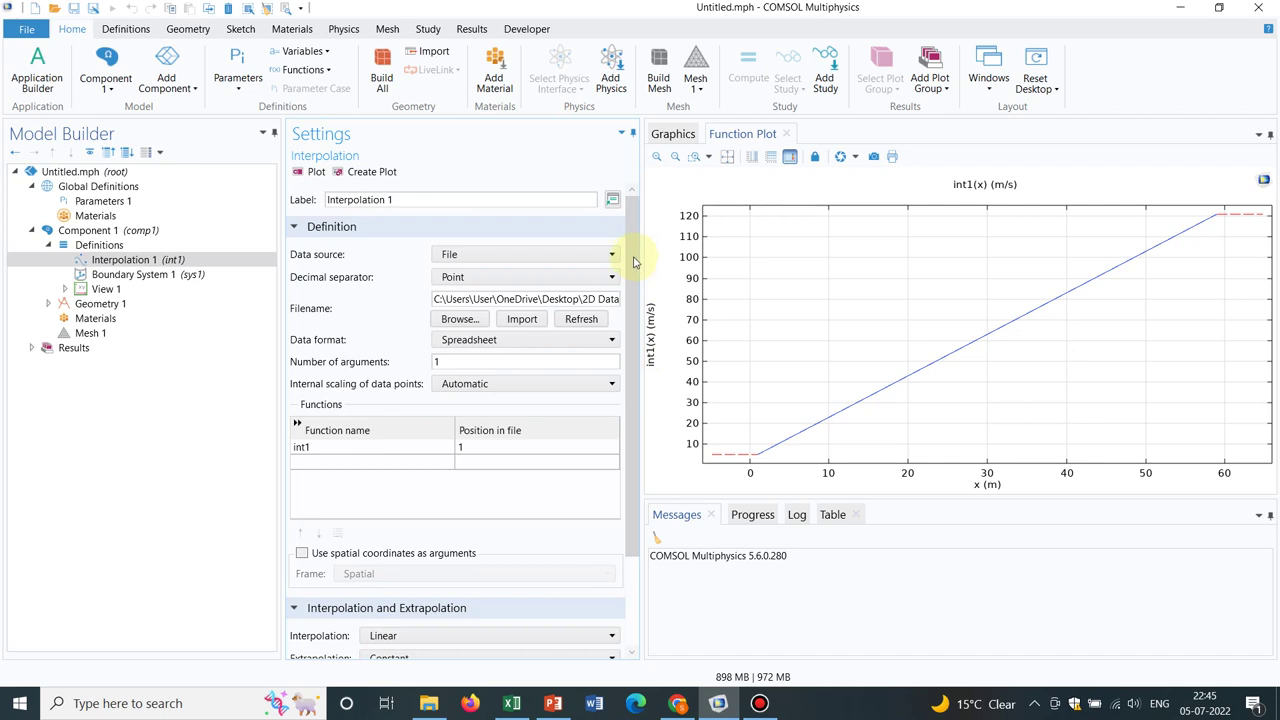
Replace the interpolation data file with Preal.txt from the Desktop
{"action": "left_click", "coordinate": [460, 319]}
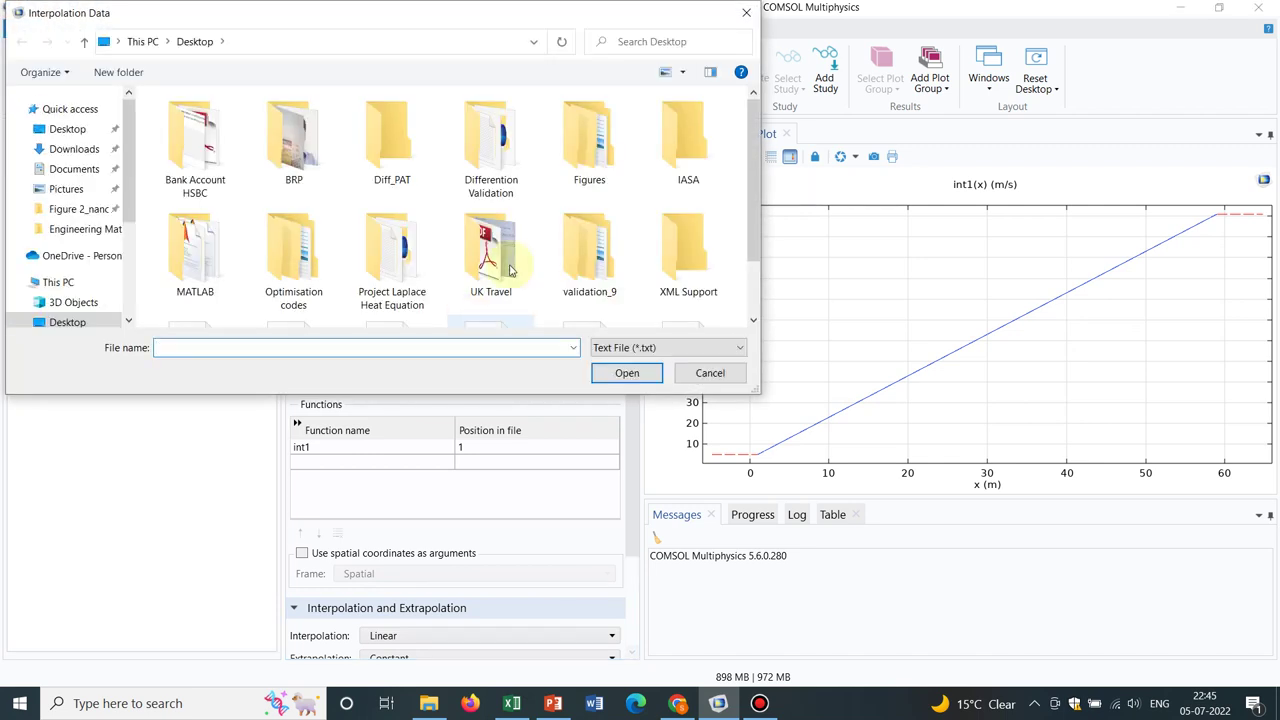
{"action": "left_click_drag", "start_coordinate": [753, 110], "coordinate": [752, 194]}
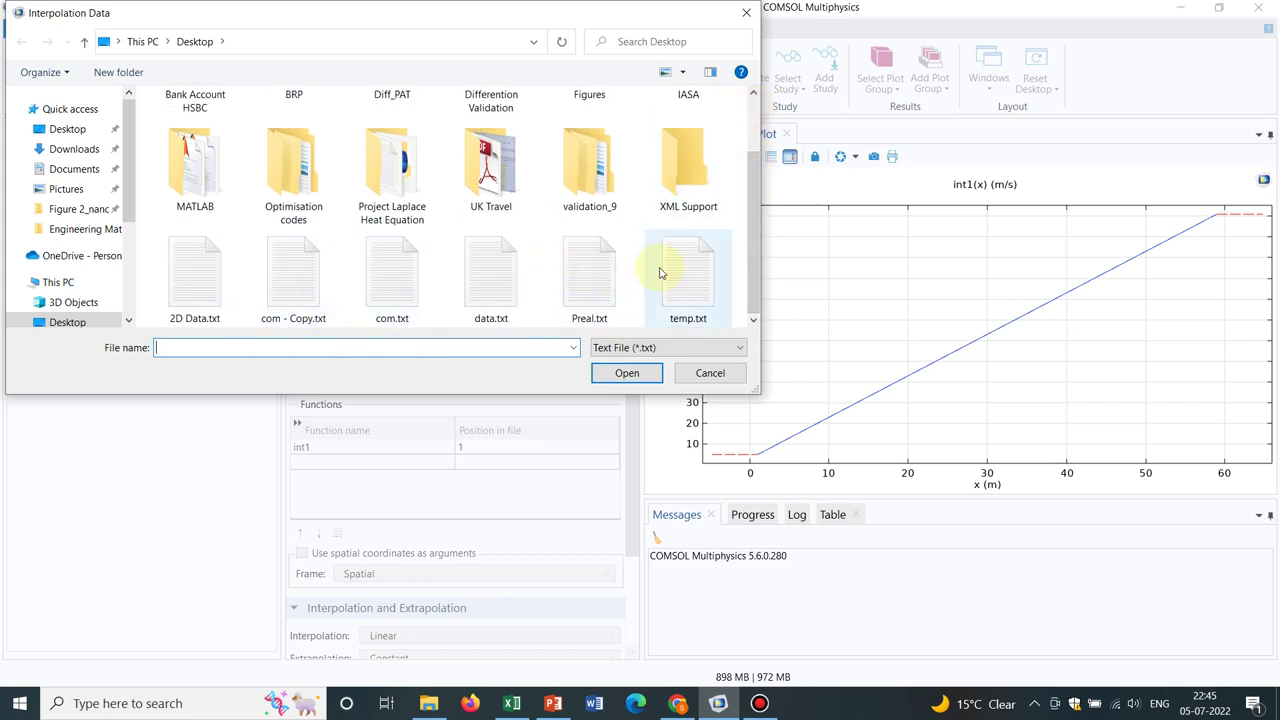
{"action": "double_click", "coordinate": [601, 280]}
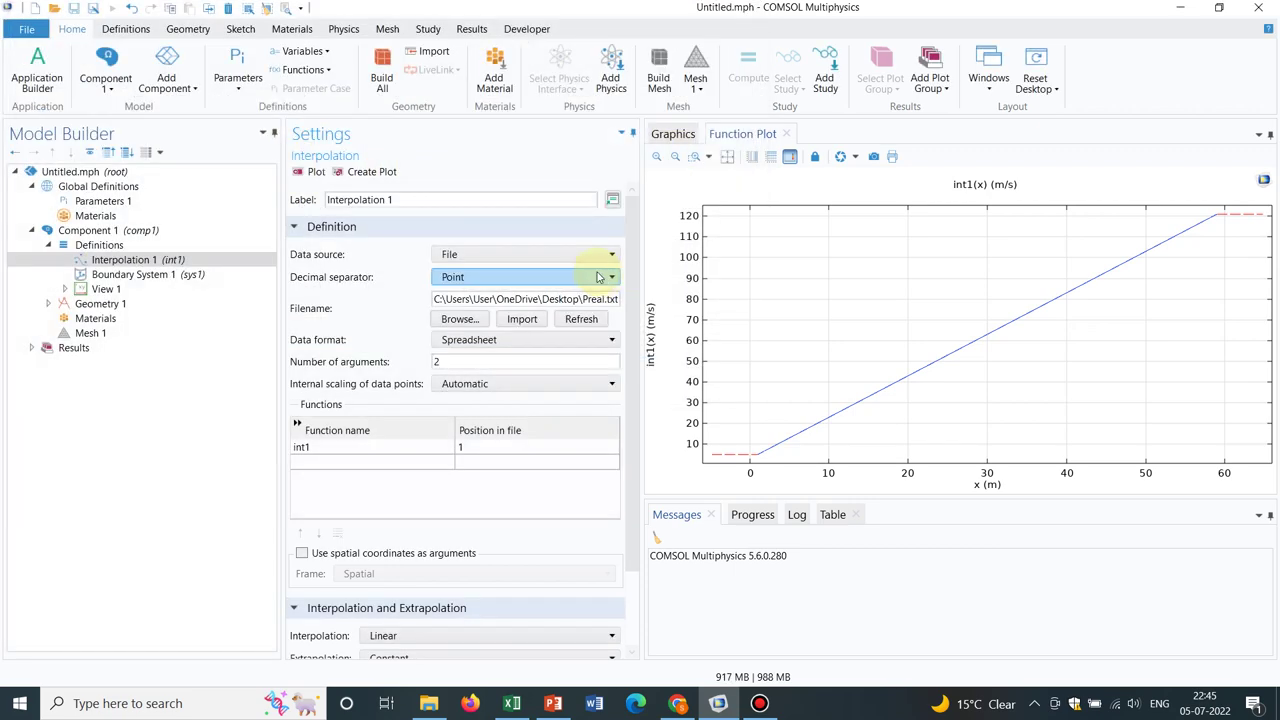
Plot int1(x,y) as a 3D surface and rotate it to view the waves from several angles
{"action": "left_click", "coordinate": [313, 172]}
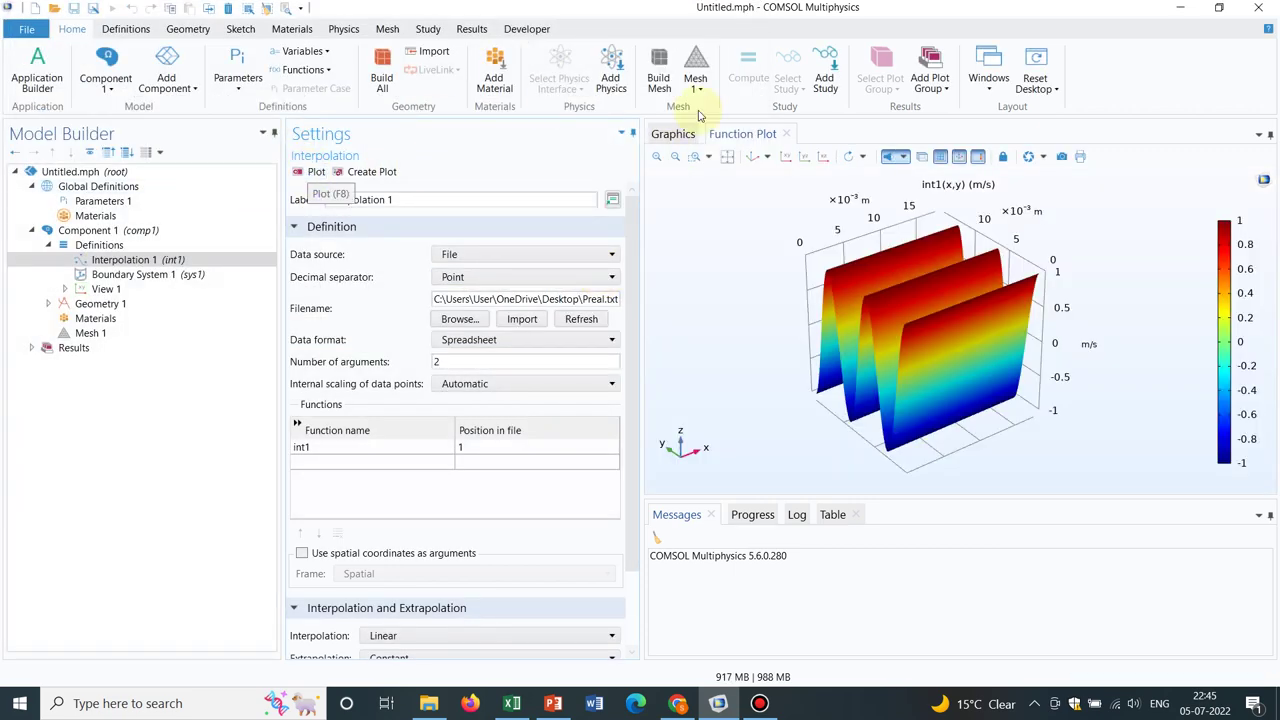
{"action": "left_click_drag", "start_coordinate": [930, 230], "coordinate": [944, 201]}
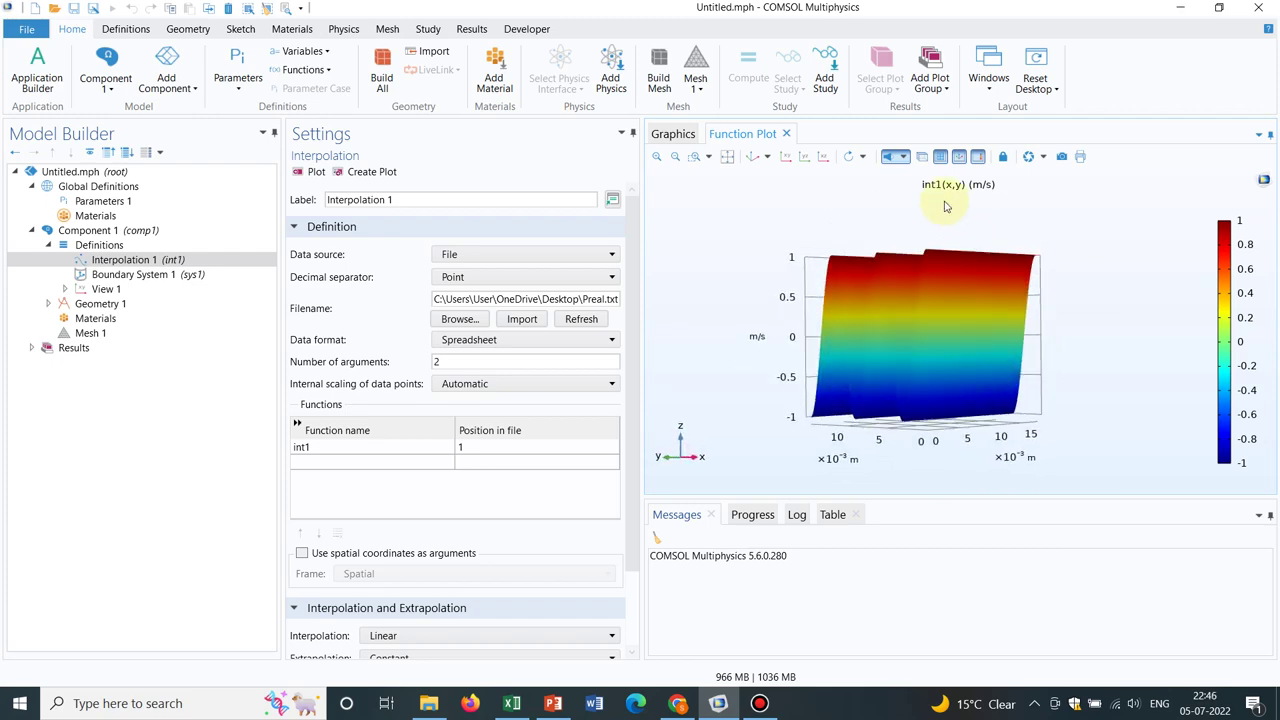
{"action": "mouse_move", "coordinate": [898, 280]}
{"action": "left_mouse_down"}
{"action": "mouse_move", "coordinate": [949, 346]}
{"action": "mouse_move", "coordinate": [991, 286]}
{"action": "mouse_move", "coordinate": [897, 277]}
{"action": "mouse_move", "coordinate": [880, 342]}
{"action": "mouse_move", "coordinate": [864, 331]}
{"action": "mouse_move", "coordinate": [883, 284]}
{"action": "left_mouse_up"}
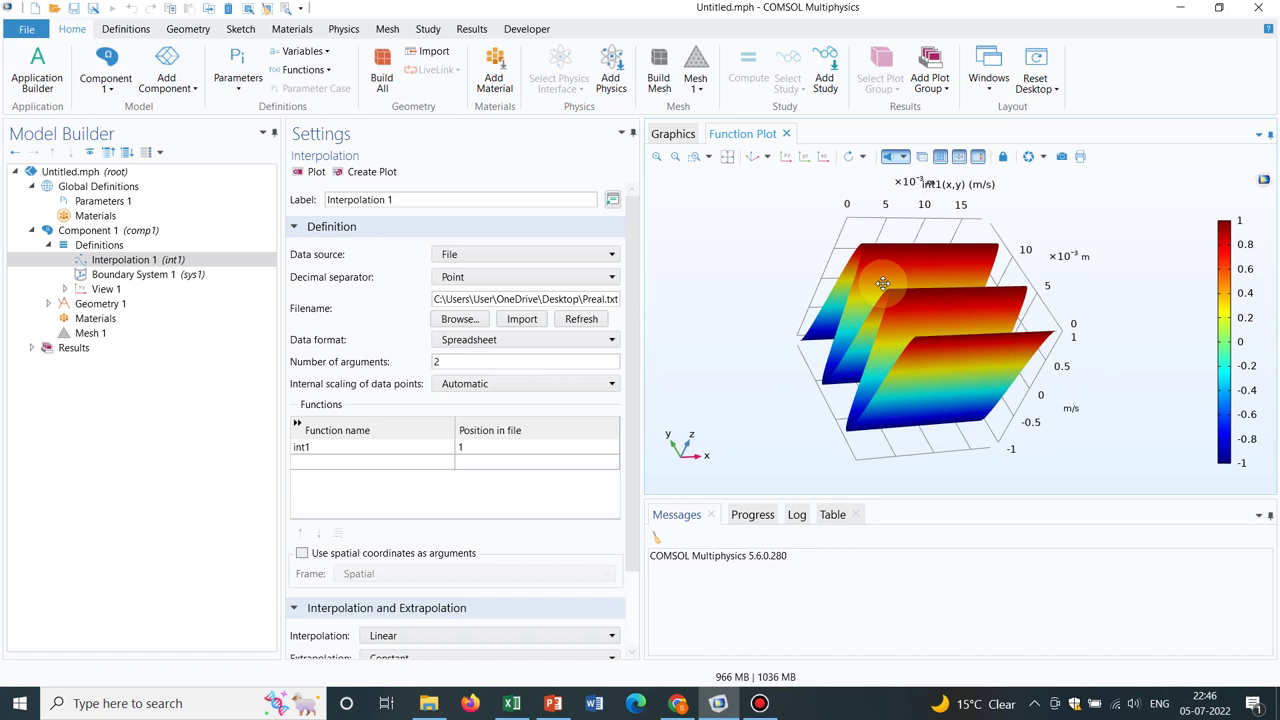
{"action": "left_click_drag", "start_coordinate": [883, 284], "coordinate": [923, 294]}
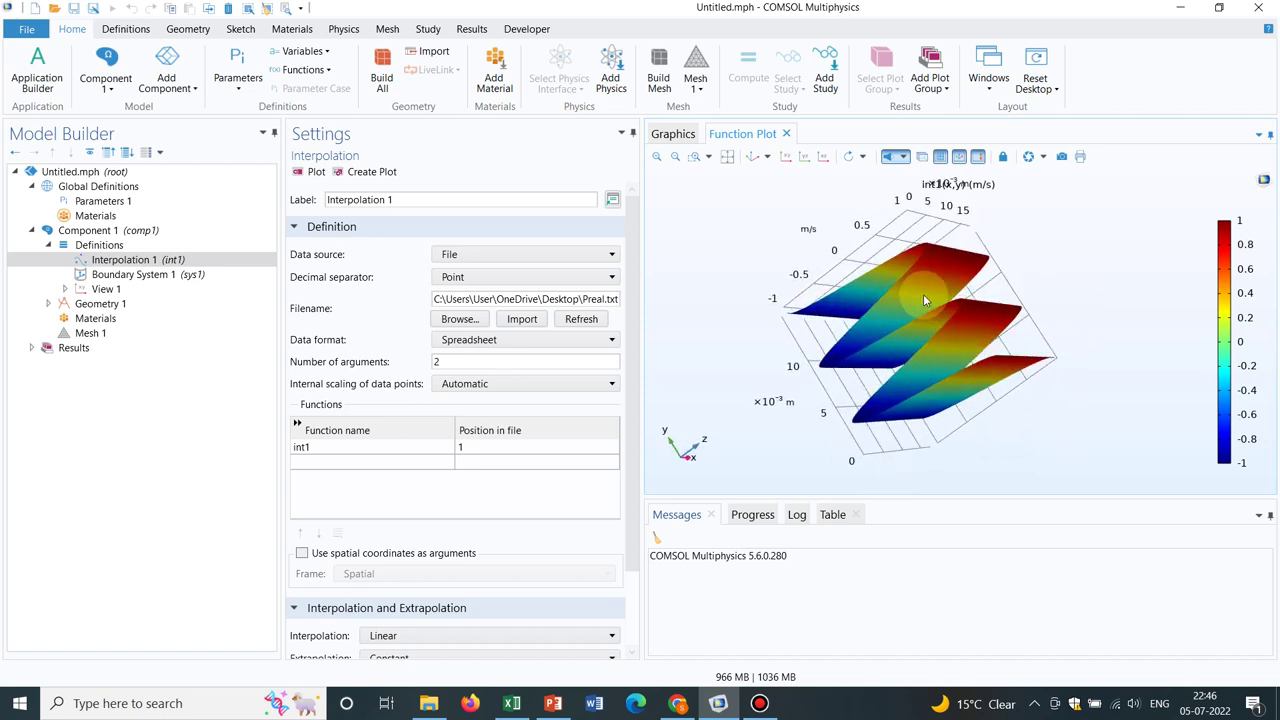
Export an image snapshot with title, legend, axes and logo as 123.png in Downloads
{"action": "left_click", "coordinate": [1062, 158]}
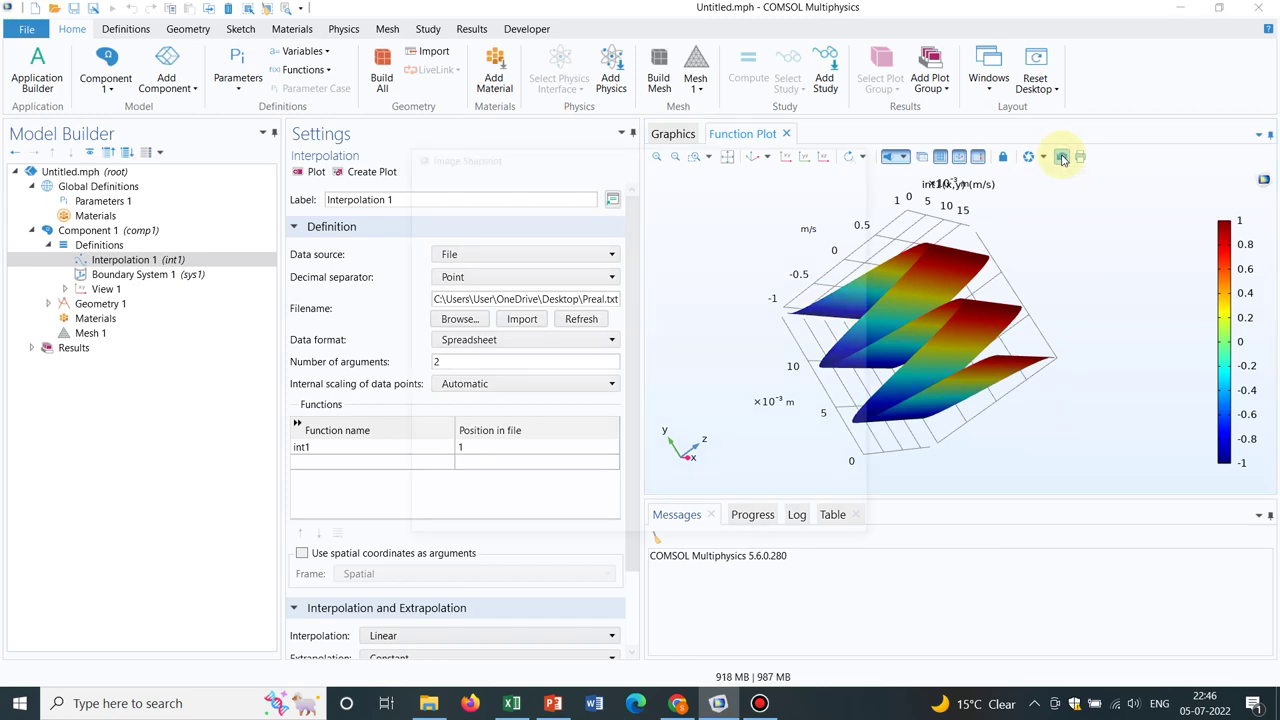
{"action": "left_click", "coordinate": [662, 222]}
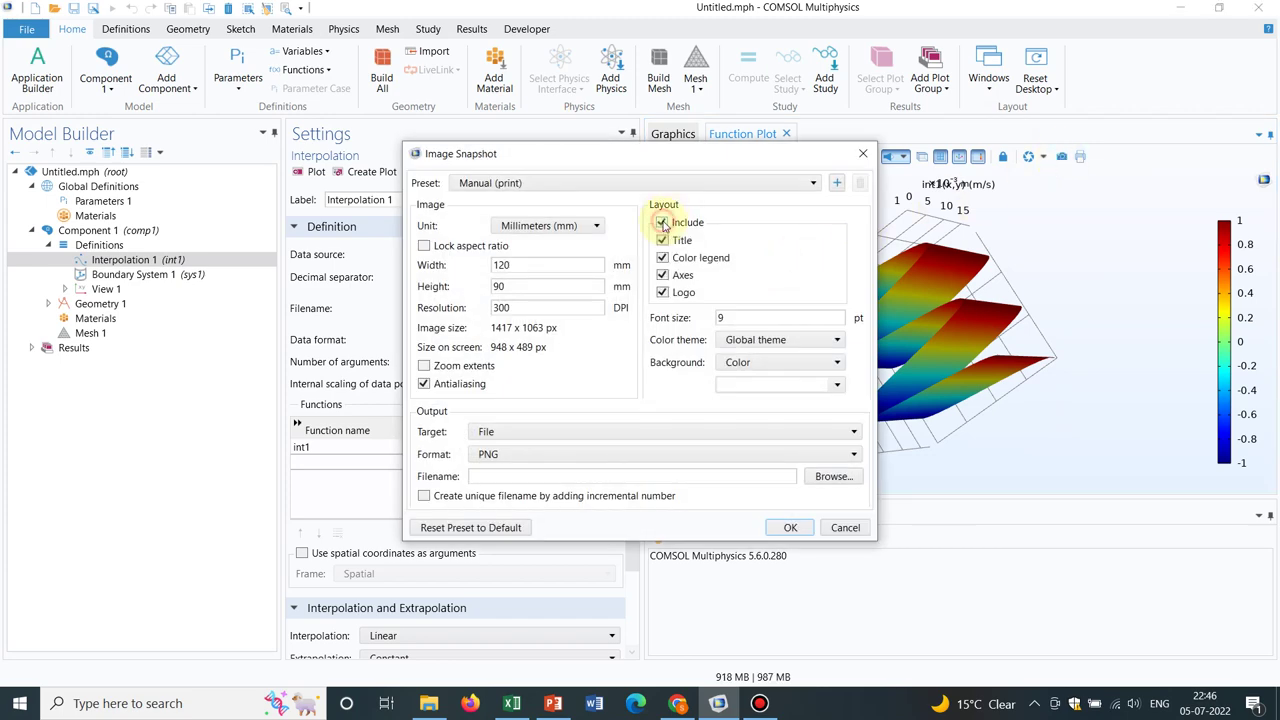
{"action": "left_click", "coordinate": [831, 476]}
{"action": "scroll", "coordinate": [485, 335], "scroll_direction": "up", "scroll_amount": 5}
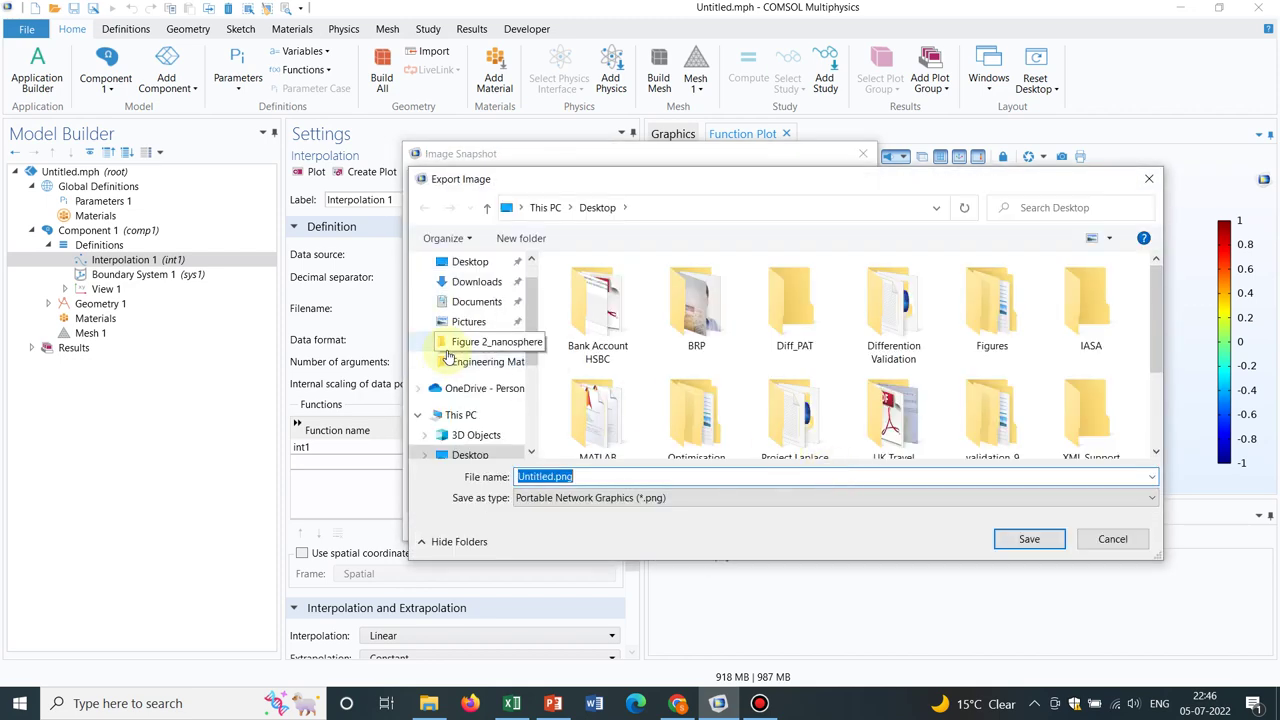
{"action": "left_click", "coordinate": [477, 283]}
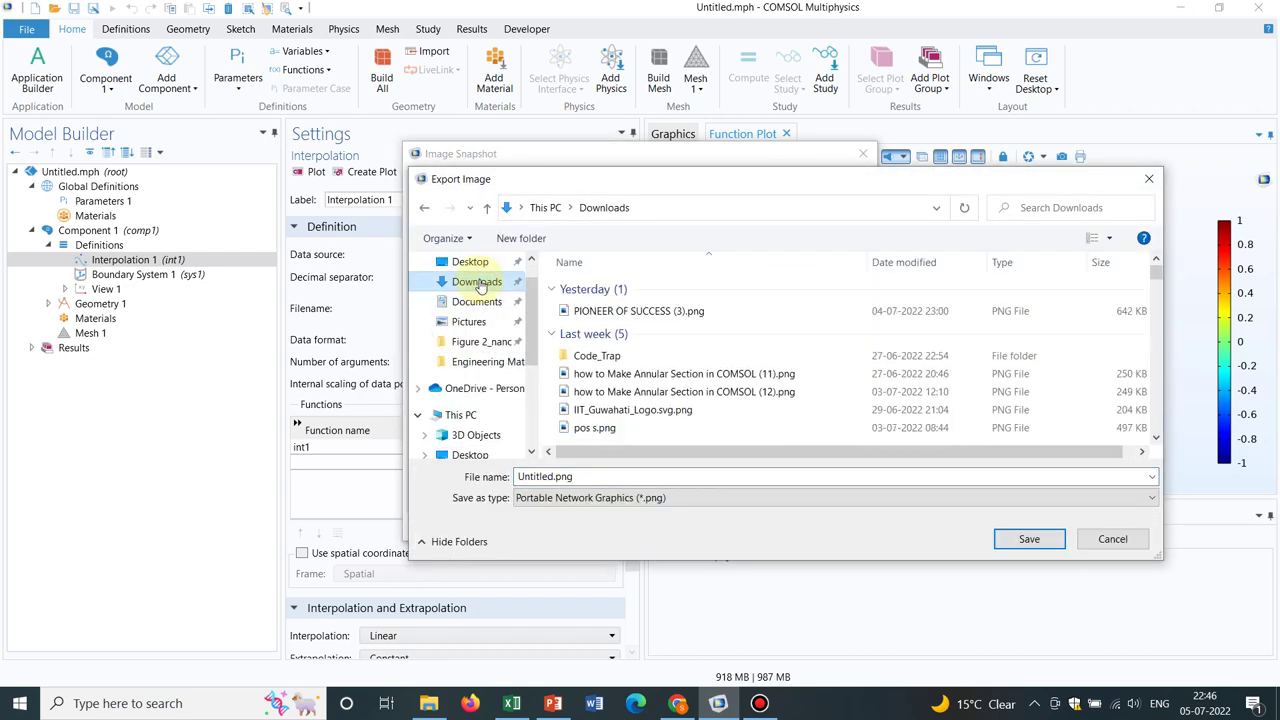
{"action": "left_click", "coordinate": [593, 476]}
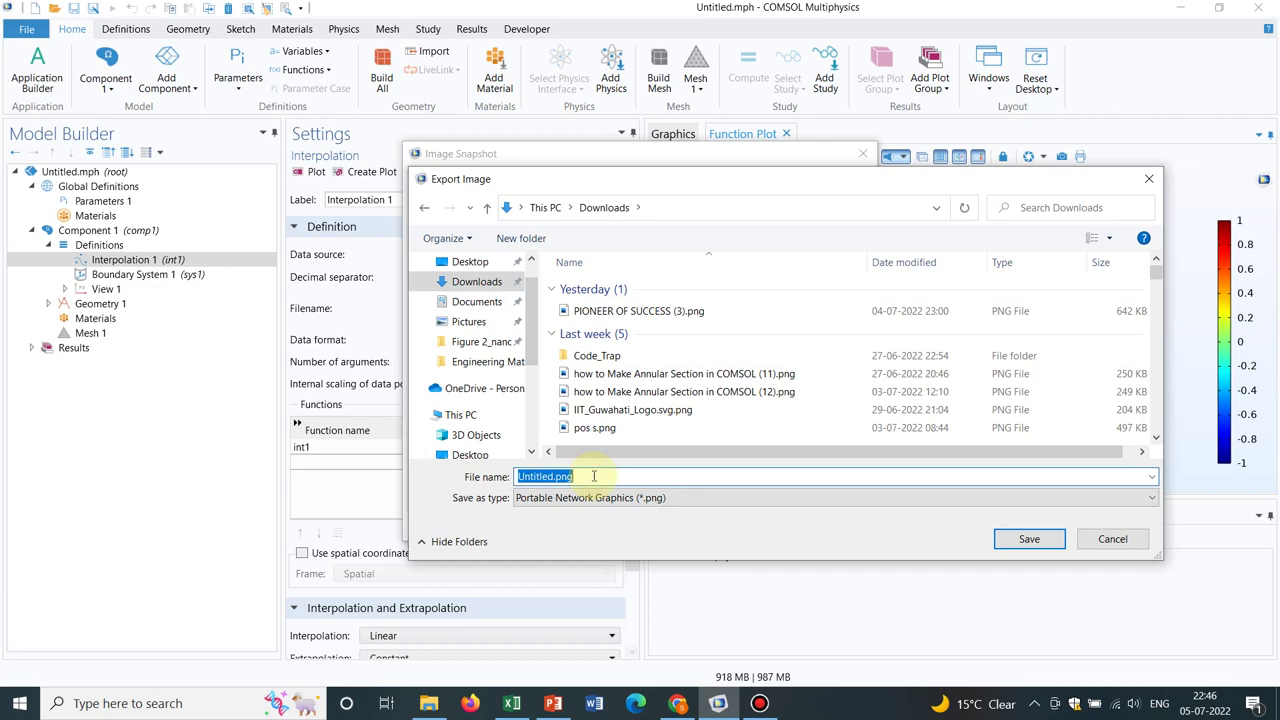
{"action": "type", "text": "123"}
{"action": "key", "text": "Return"}
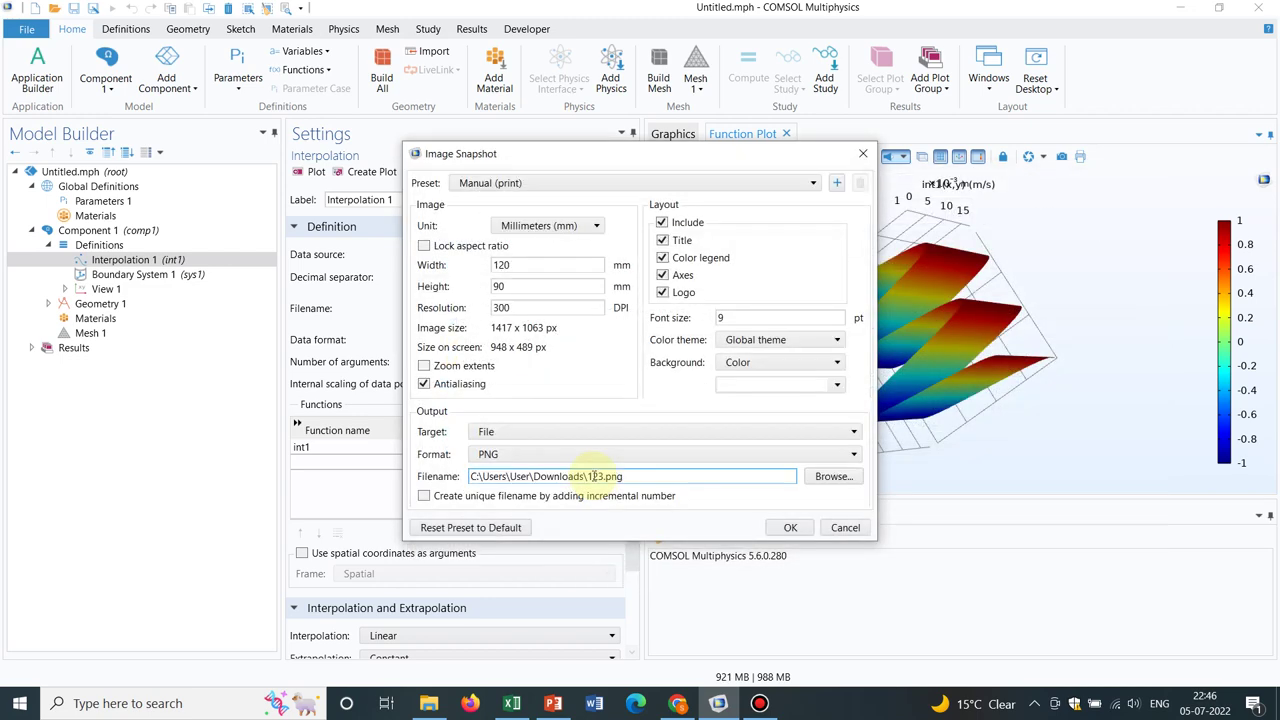
{"action": "left_click", "coordinate": [791, 527]}
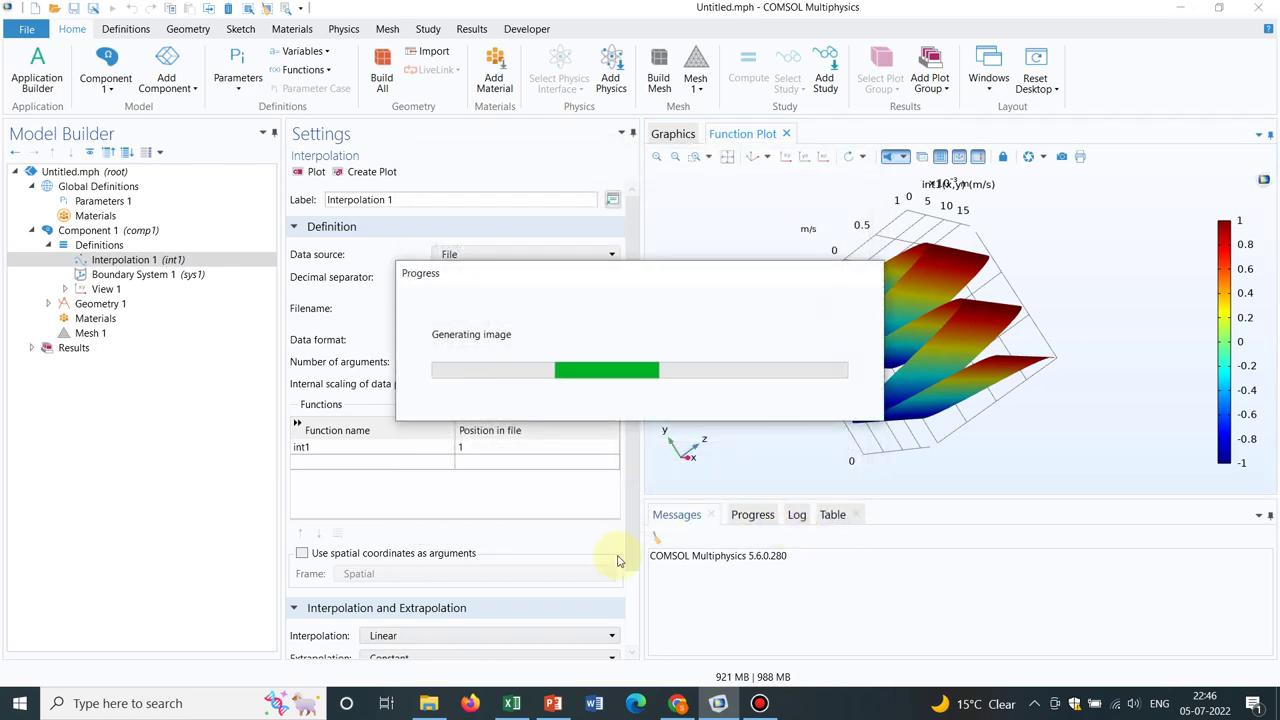
Open 123.png from Downloads to check it, close it, and return to COMSOL's 3D plot
{"action": "left_click", "coordinate": [430, 704]}
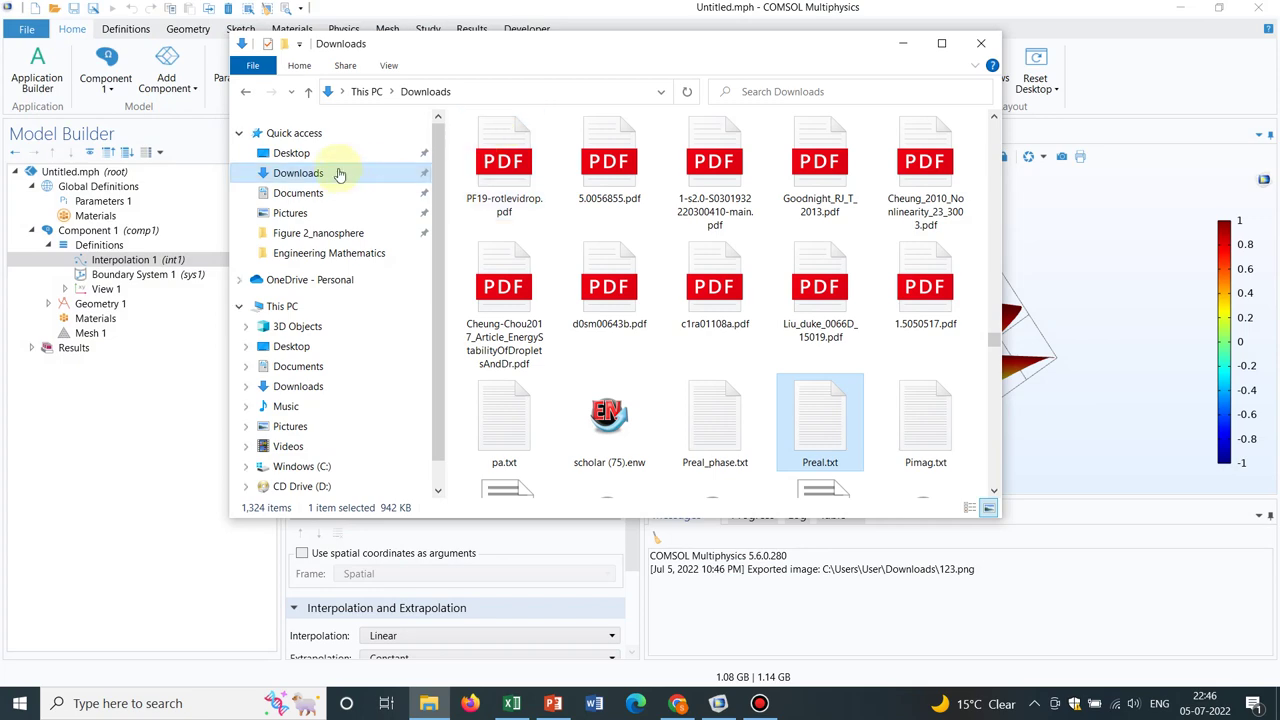
{"action": "left_click", "coordinate": [339, 175]}
{"action": "left_click", "coordinate": [527, 180]}
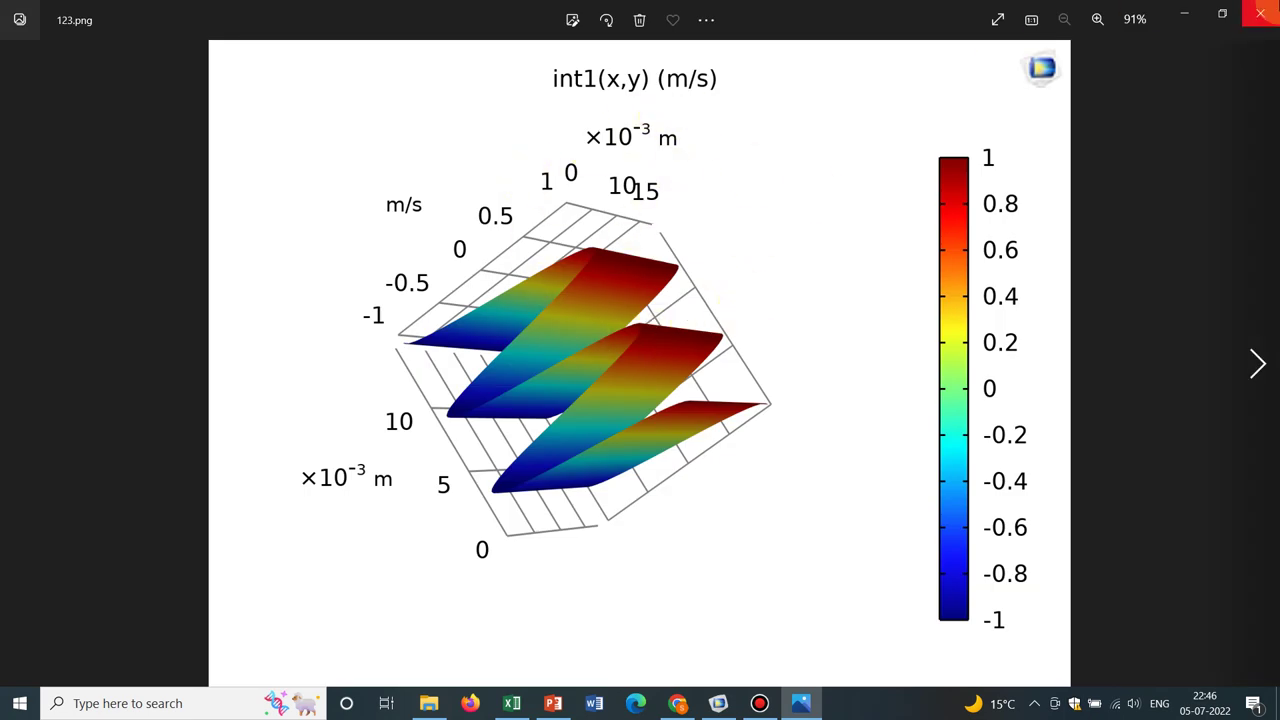
{"action": "left_click", "coordinate": [1260, 14]}
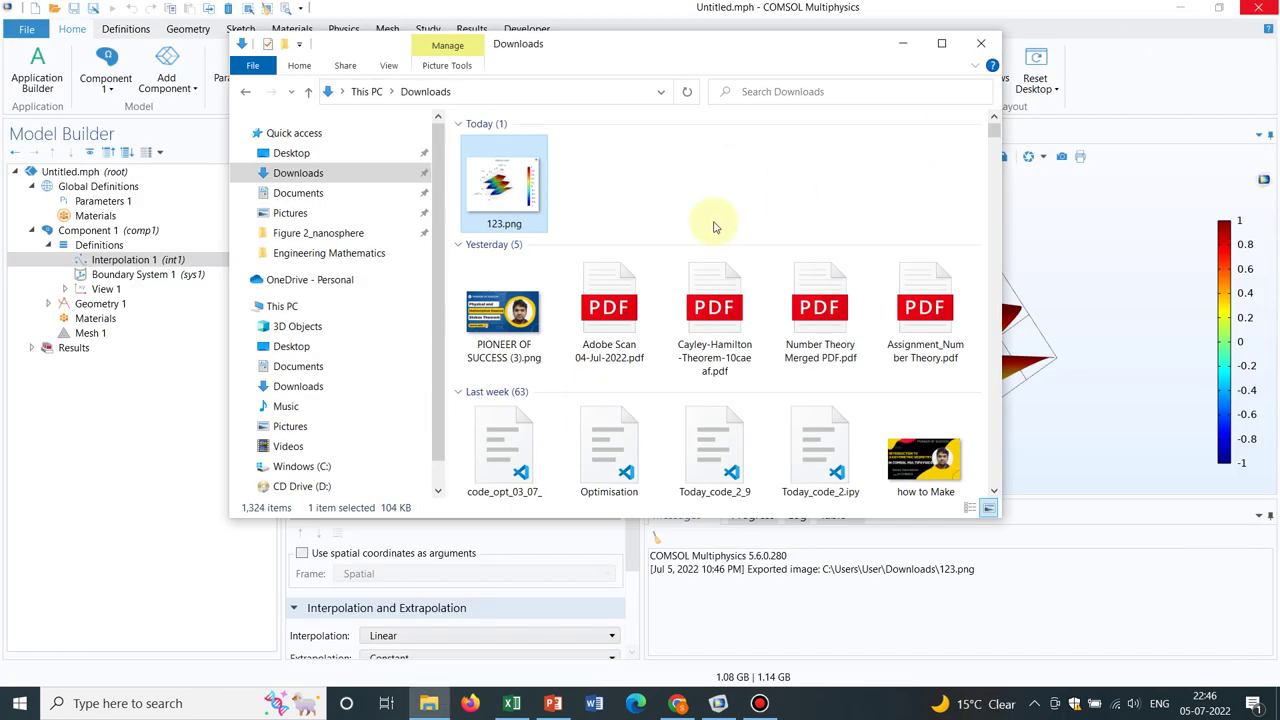
{"action": "left_click", "coordinate": [903, 43]}
{"action": "left_click_drag", "start_coordinate": [953, 243], "coordinate": [880, 256]}
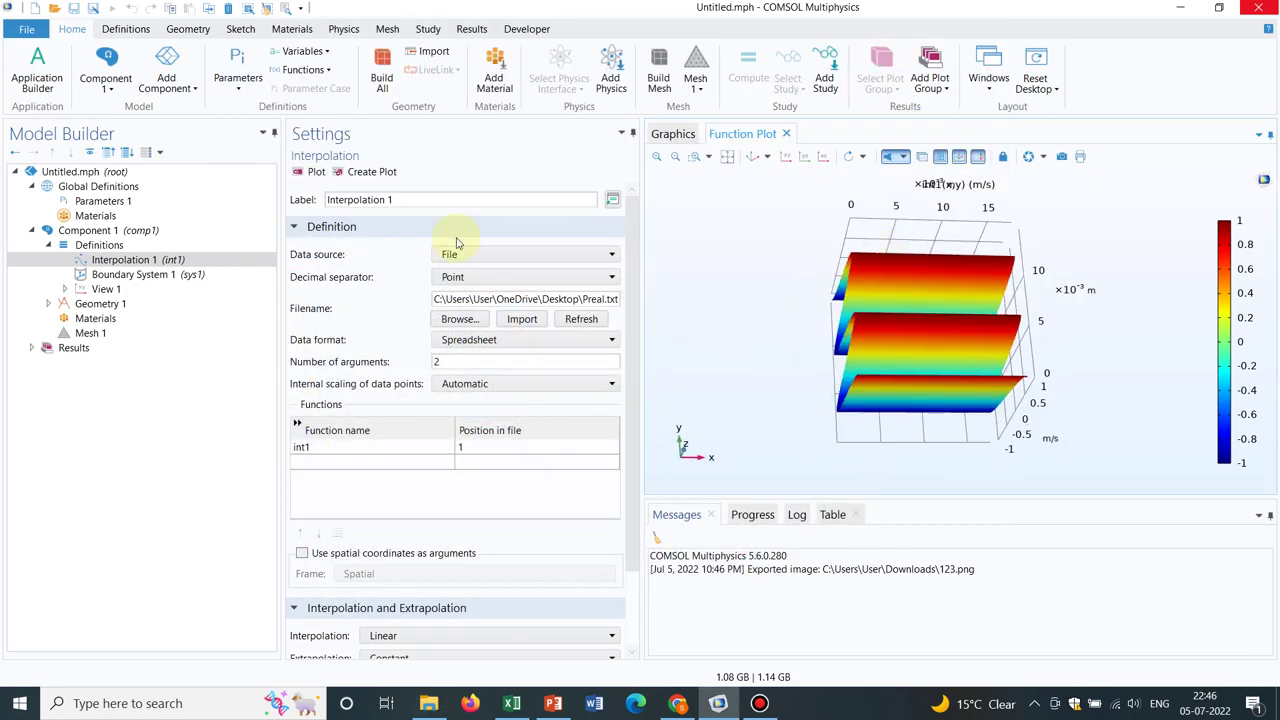
Create 2D Plot Group 1 with a Function 1 plot and select its comp1.int1(x,y) expression
{"action": "left_click", "coordinate": [372, 172]}
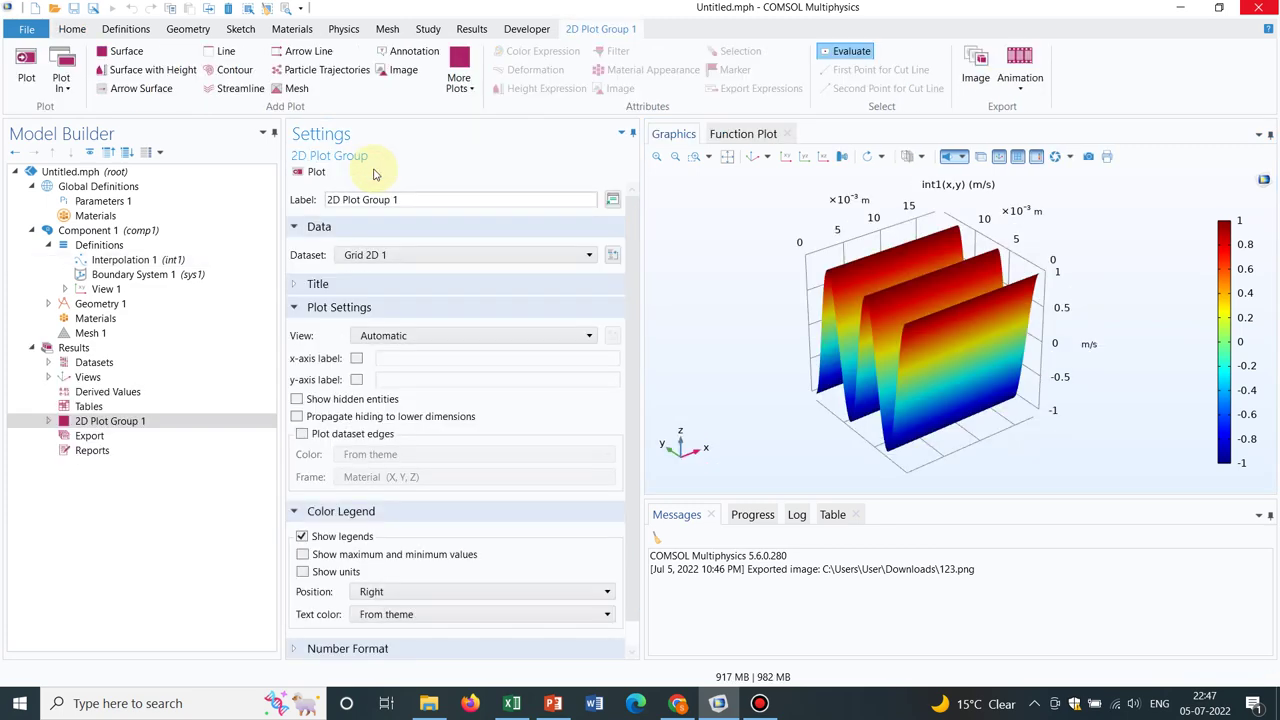
{"action": "left_click", "coordinate": [50, 420]}
{"action": "left_click", "coordinate": [105, 437]}
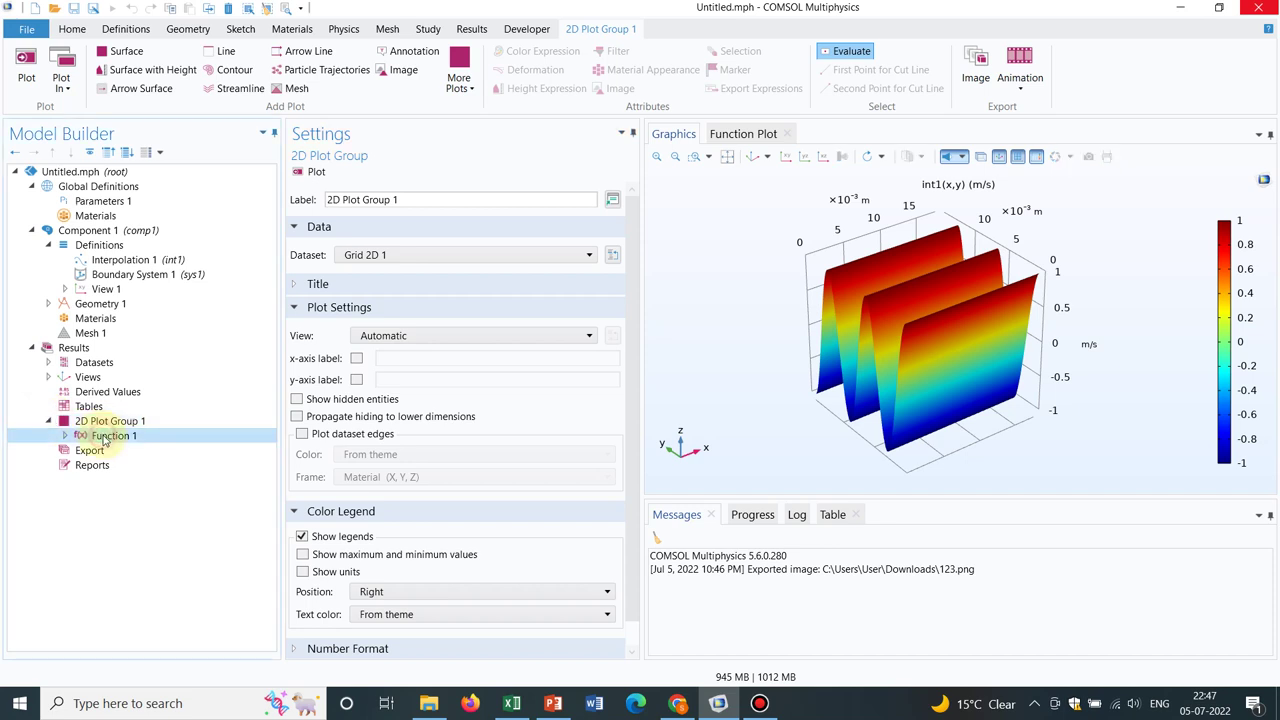
{"action": "left_click", "coordinate": [373, 330]}
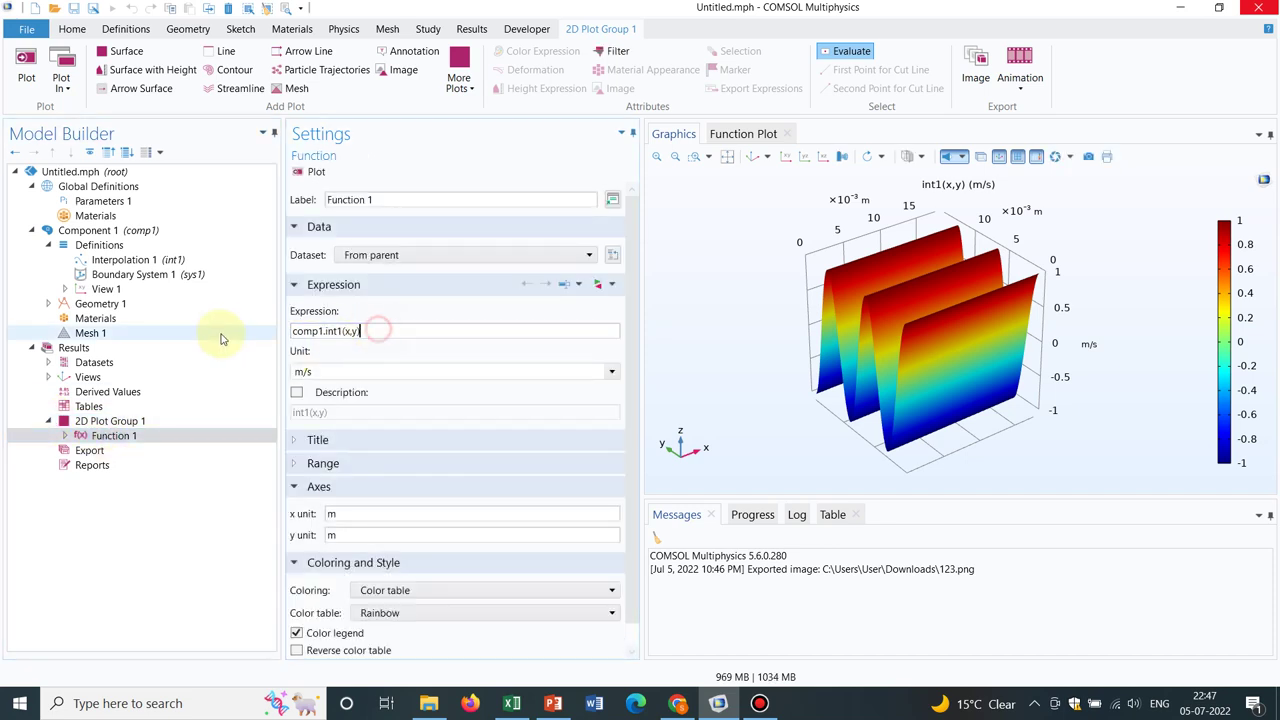
{"action": "triple_click", "coordinate": [388, 330]}
{"action": "key", "text": "ctrl+c"}
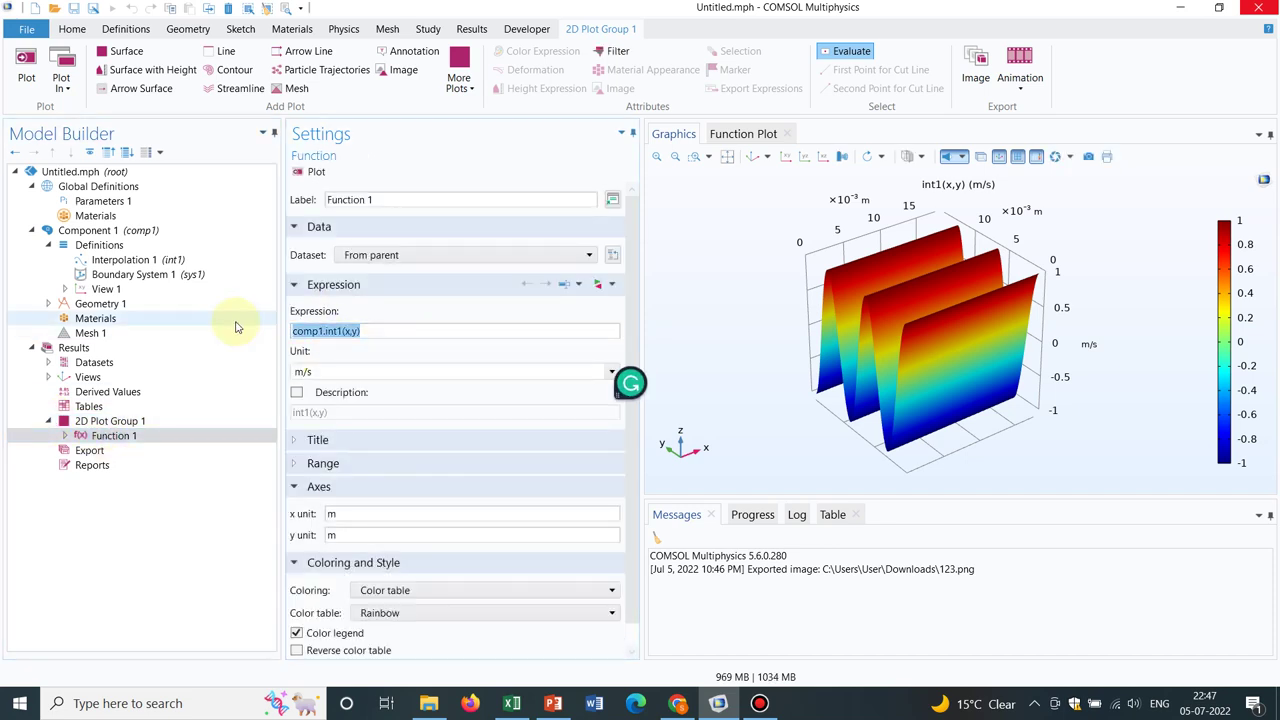
{"action": "left_click", "coordinate": [155, 435]}
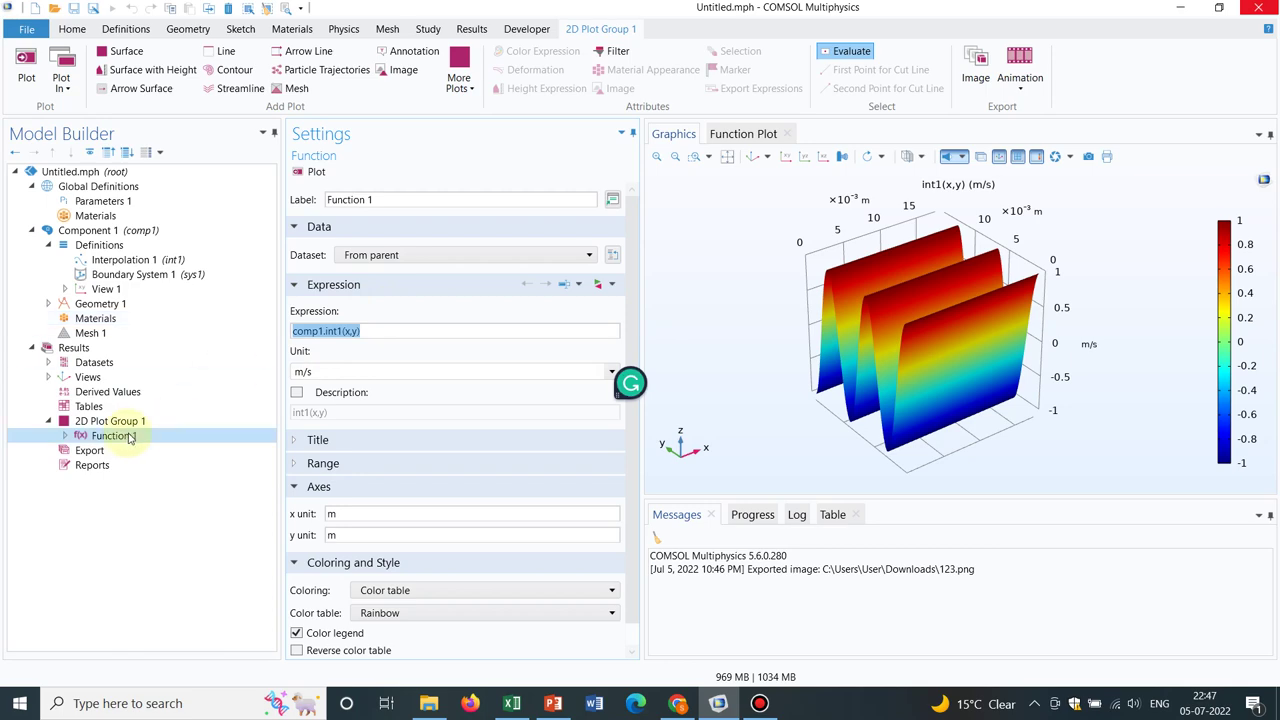
{"action": "left_click", "coordinate": [153, 422]}
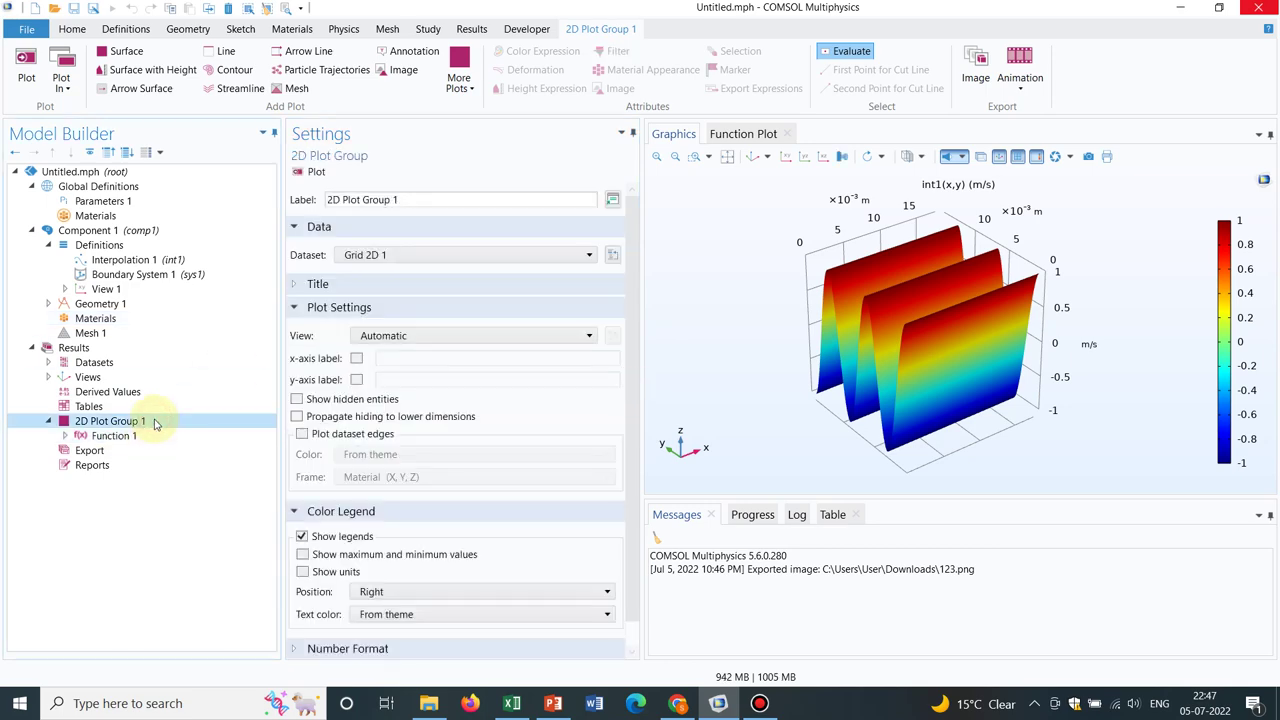
Add a Surface plot to 2D Plot Group 1 and disable the Function 1 plot
{"action": "right_click", "coordinate": [155, 423]}
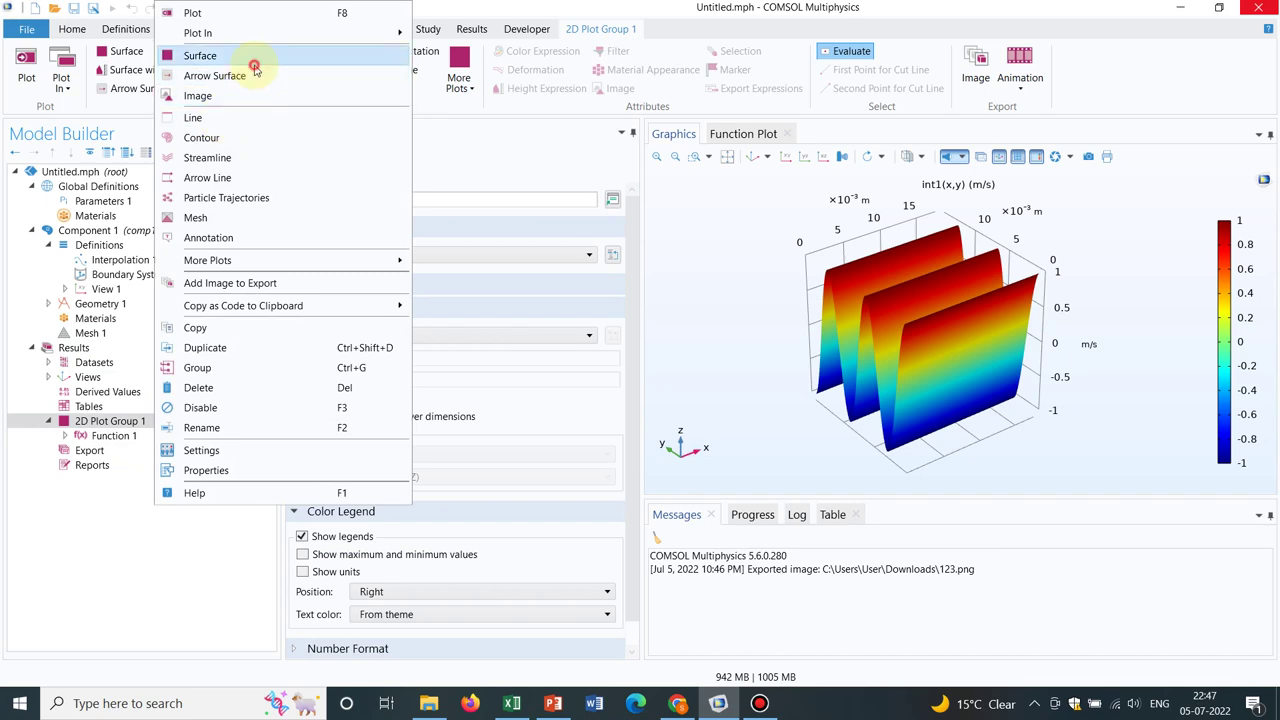
{"action": "left_click", "coordinate": [250, 57]}
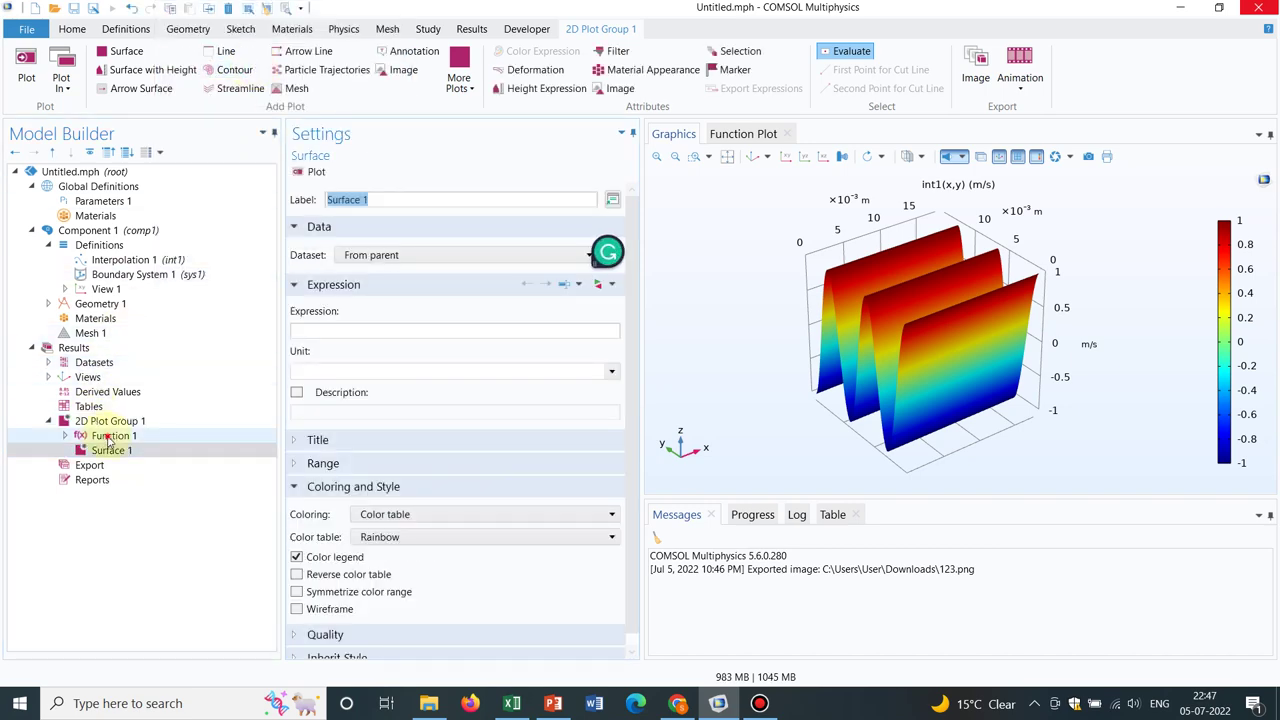
{"action": "left_click", "coordinate": [108, 438]}
{"action": "right_click", "coordinate": [107, 440]}
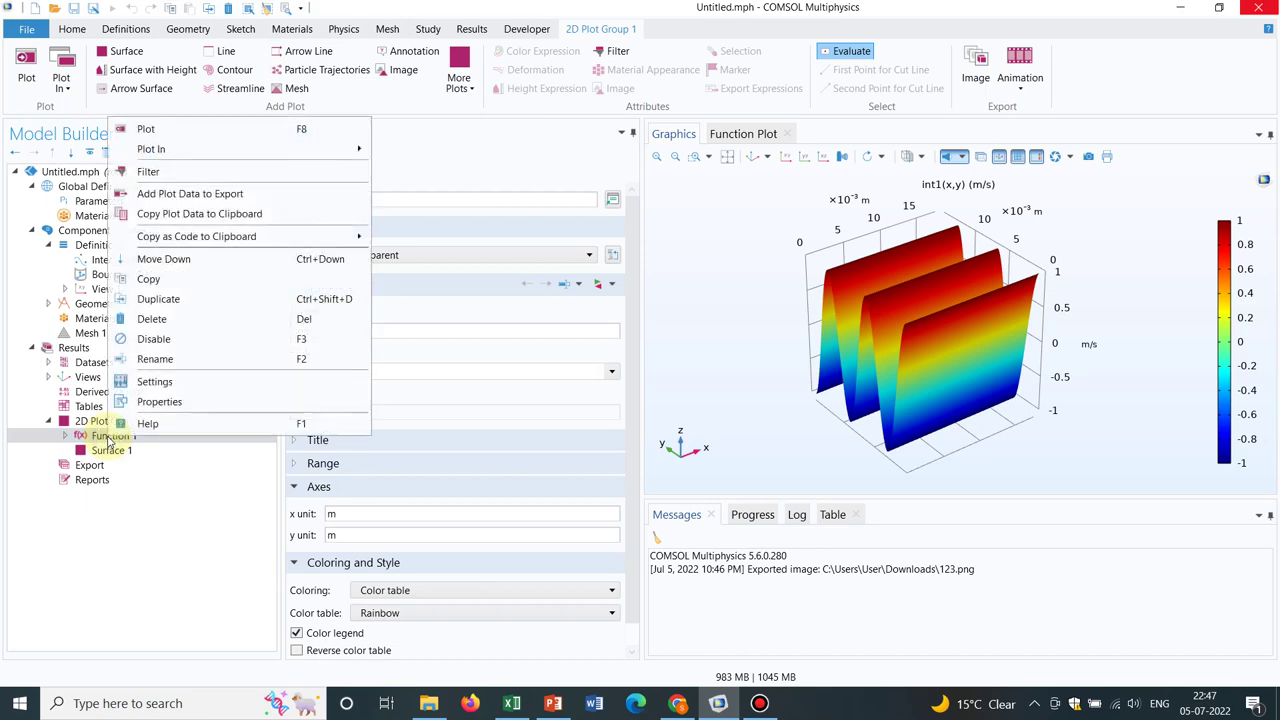
{"action": "left_click", "coordinate": [156, 340]}
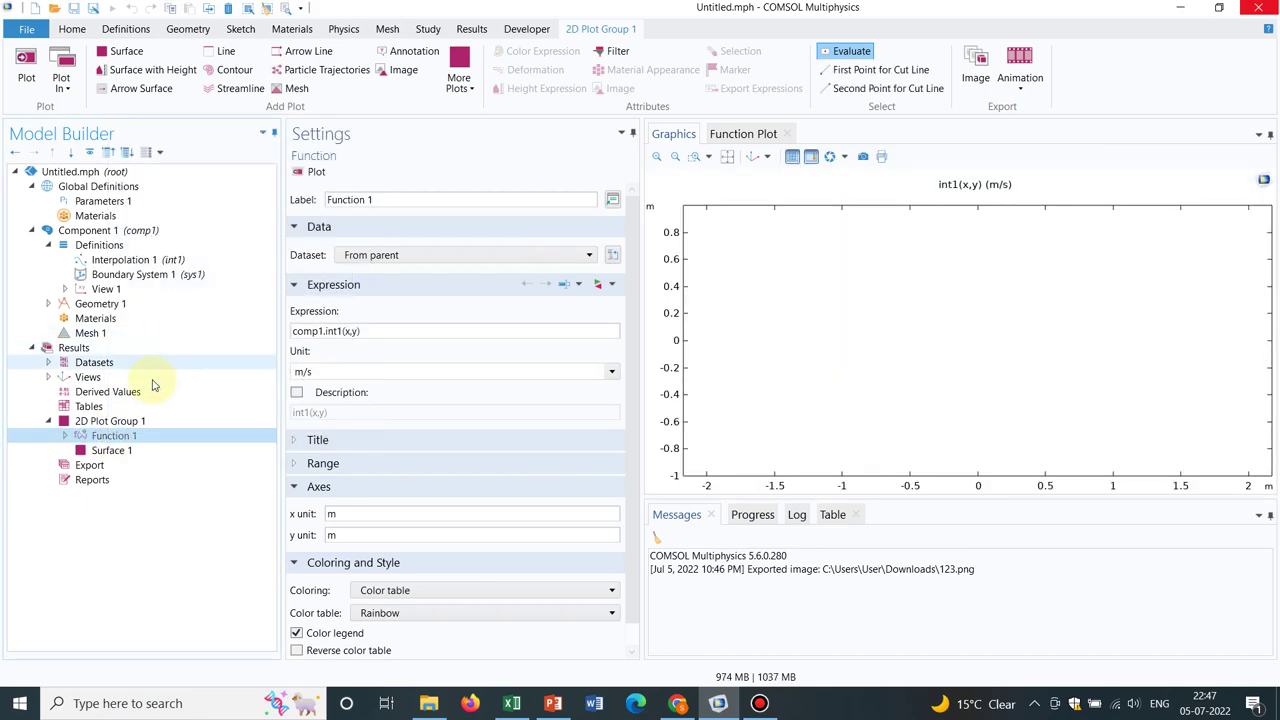
Set Surface 1's expression to comp1.int1(x,y) and replot it as a 2D color map
{"action": "left_click", "coordinate": [138, 450]}
{"action": "left_click", "coordinate": [337, 331]}
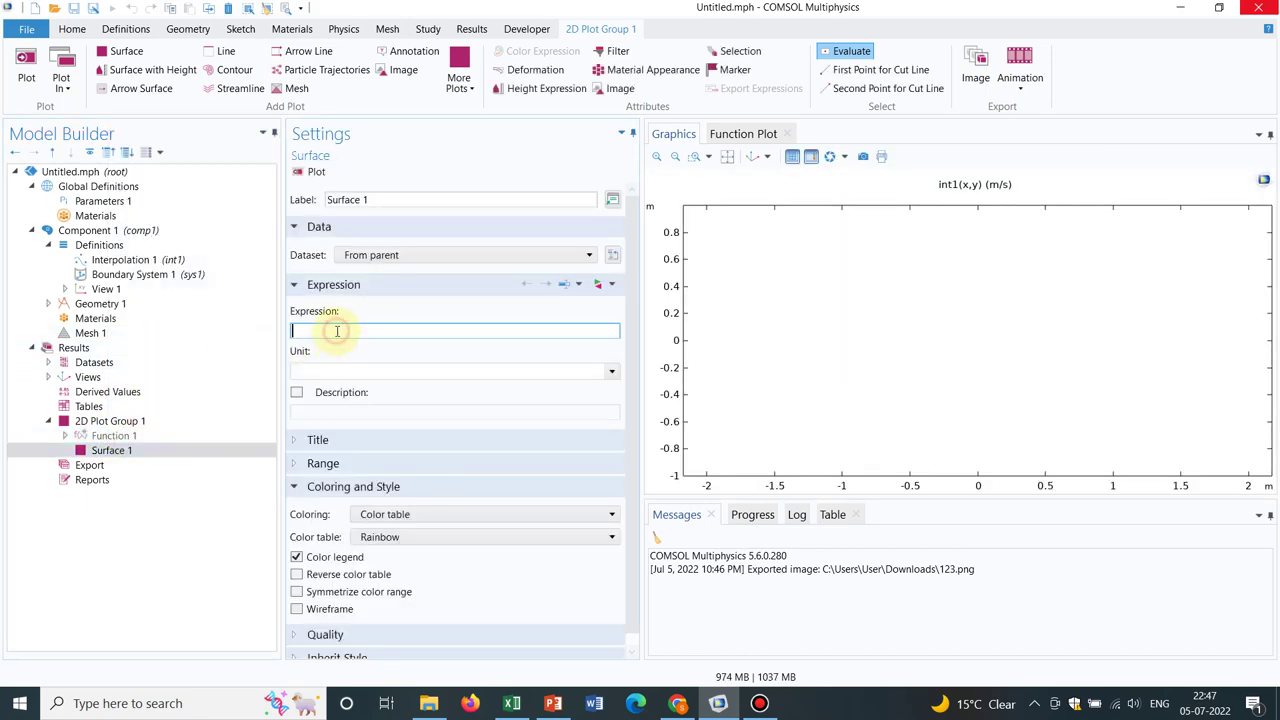
{"action": "key", "text": "ctrl+v"}
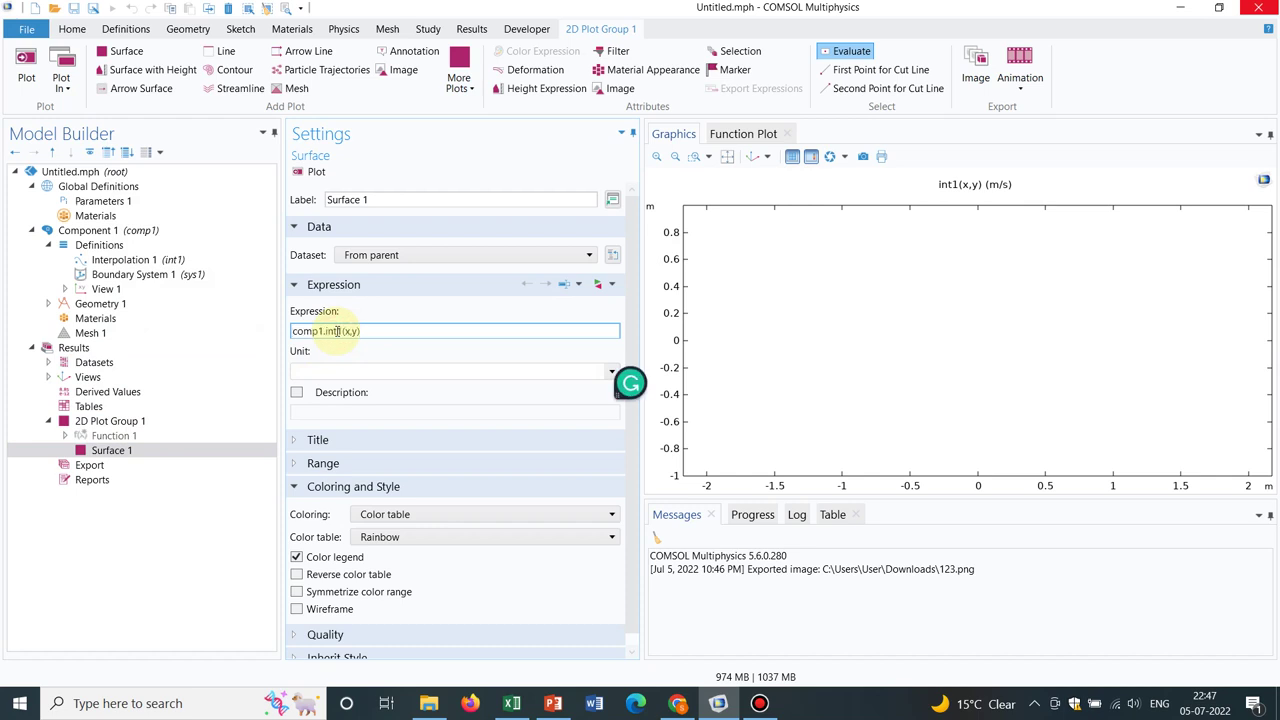
{"action": "left_click", "coordinate": [171, 436]}
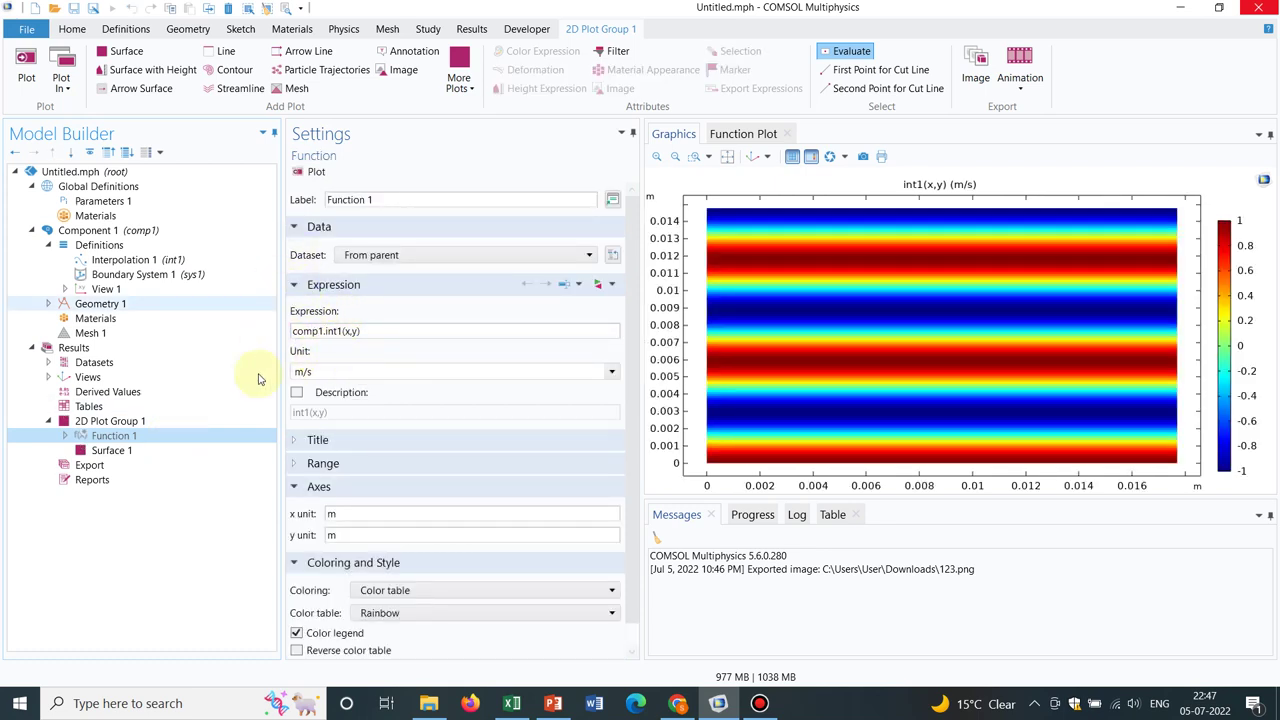
{"action": "left_click", "coordinate": [110, 451]}
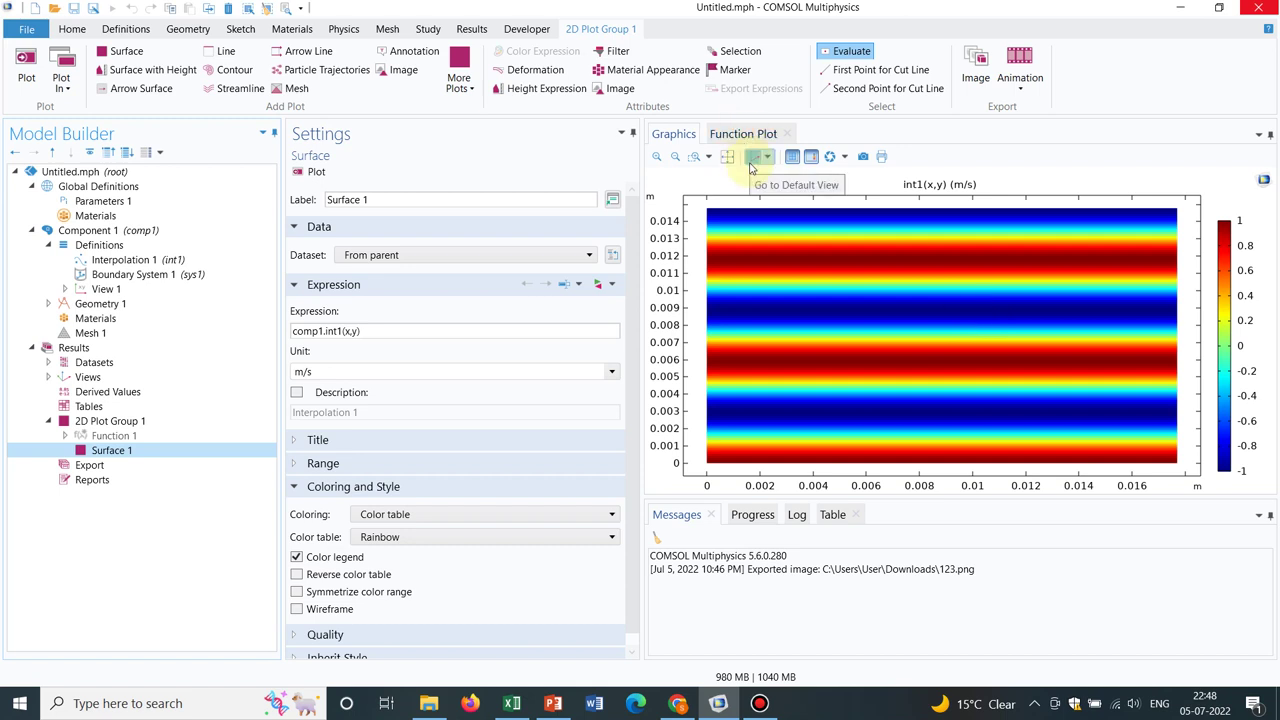
{"action": "mouse_move", "coordinate": [750, 6]}
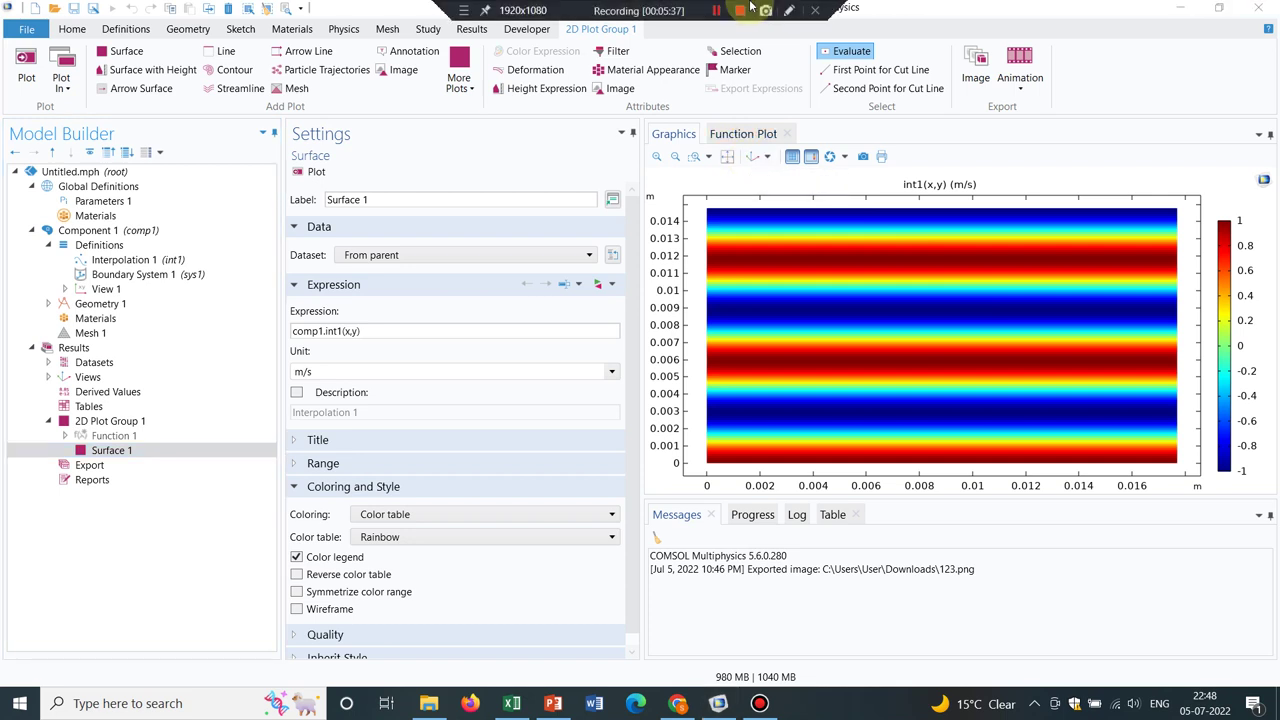